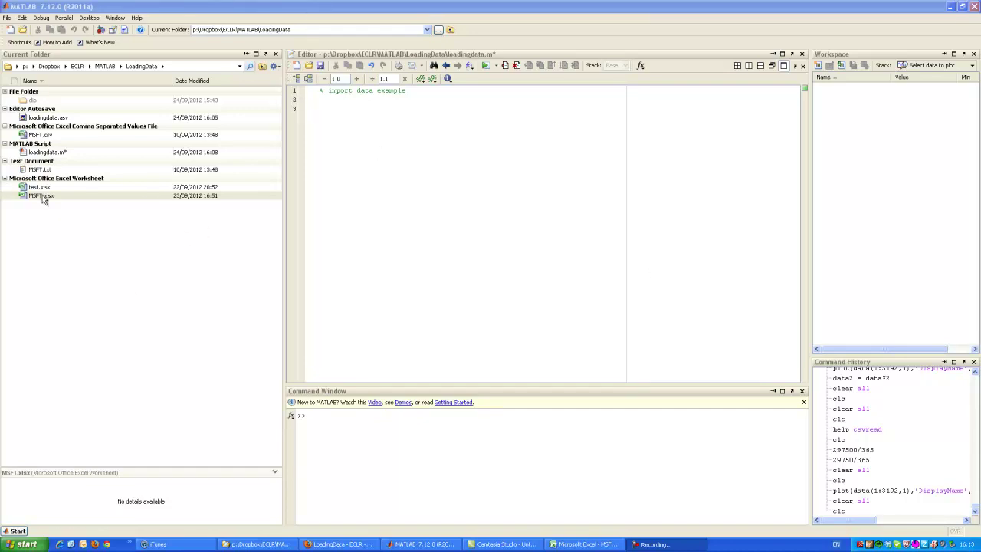
# Step: Bring the MSFT.xlsx workbook forward and select its Date and Adj Close columns
pyautogui.click(583, 544)
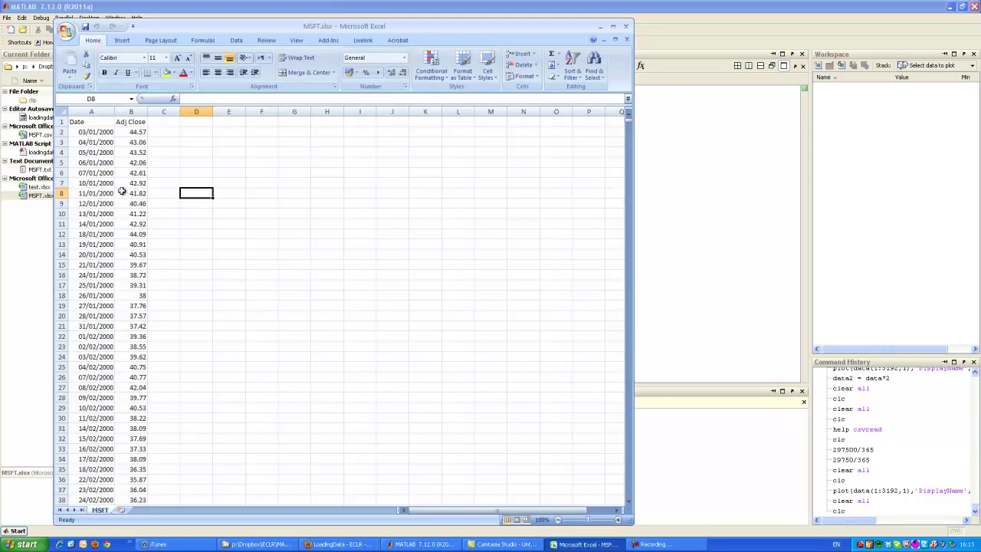
pyautogui.moveTo(184, 26); pyautogui.dragTo(225, 26)
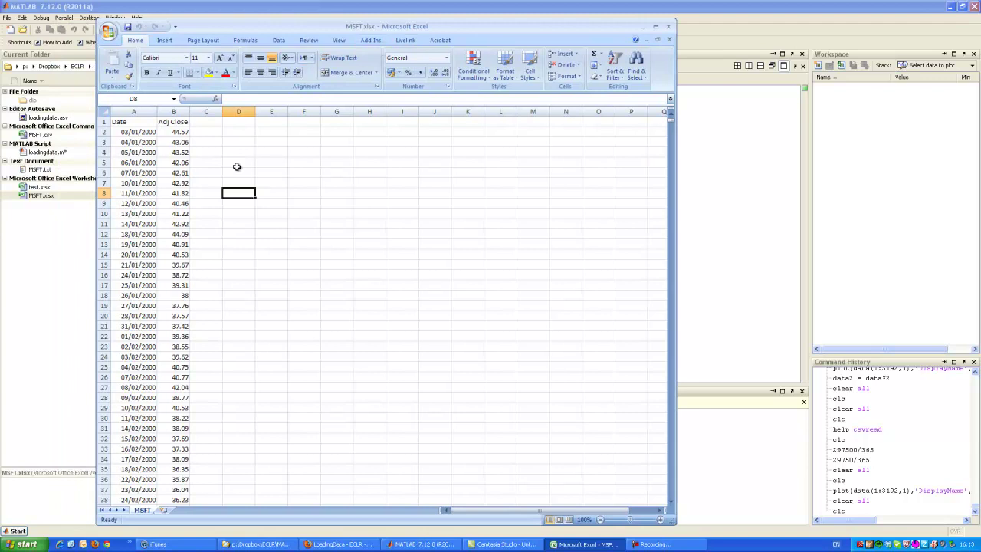
pyautogui.click(137, 113)
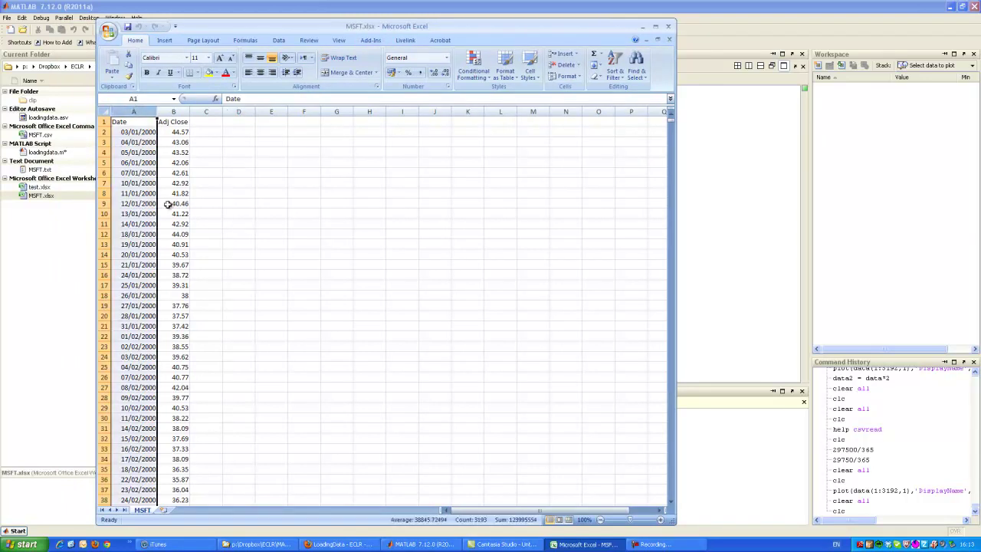
pyautogui.click(129, 245)
pyautogui.click(124, 270)
pyautogui.click(184, 126)
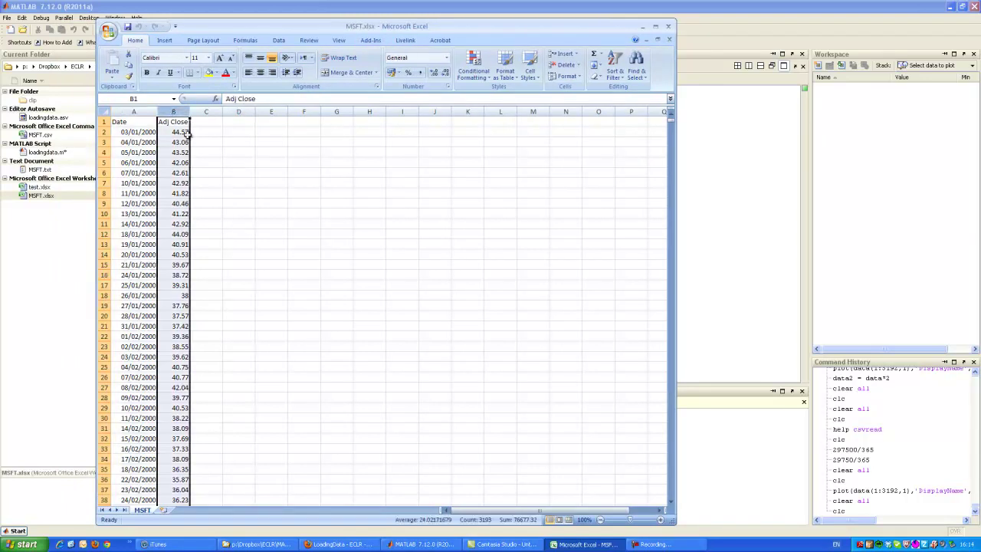
pyautogui.hotkey('ctrl', 'shift', 'Down')
# Step: Minimize Excel and select MSFT.xlsx in MATLAB's Current Folder panel
pyautogui.click(642, 29)
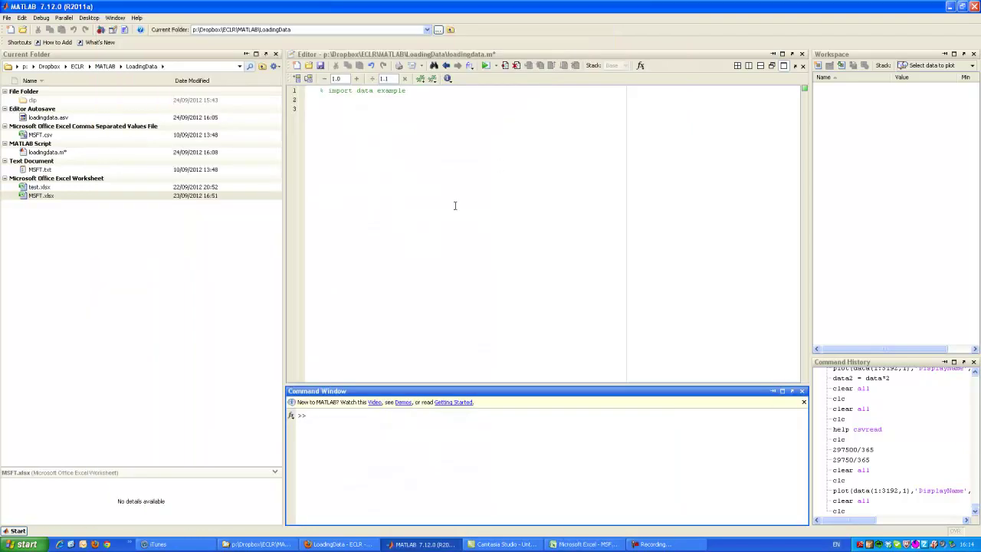
pyautogui.click(447, 194)
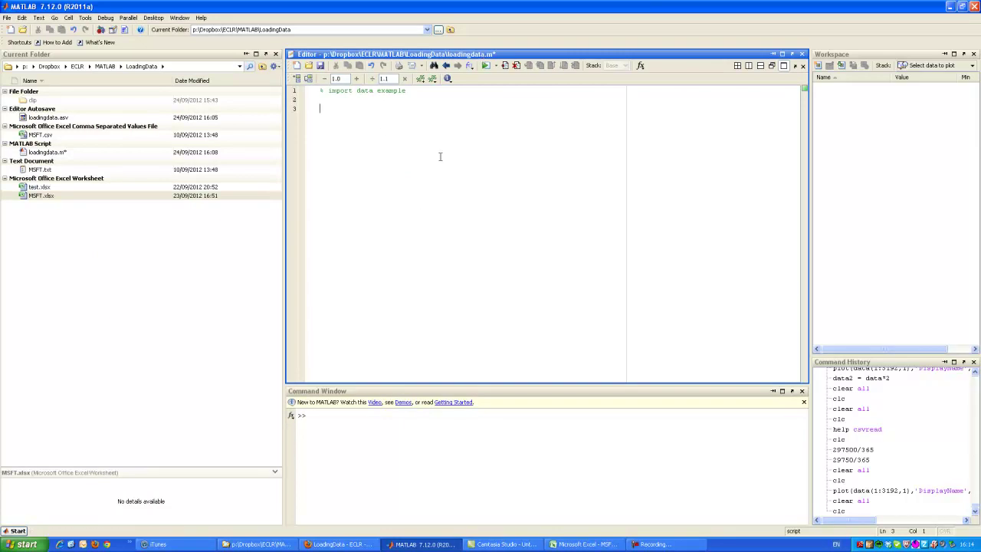
pyautogui.click(54, 208)
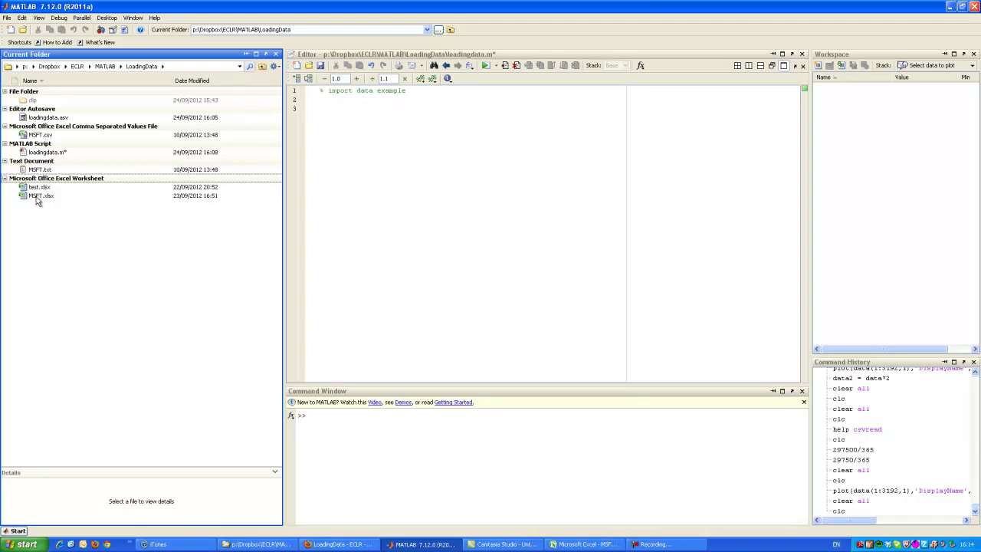
pyautogui.click(36, 197)
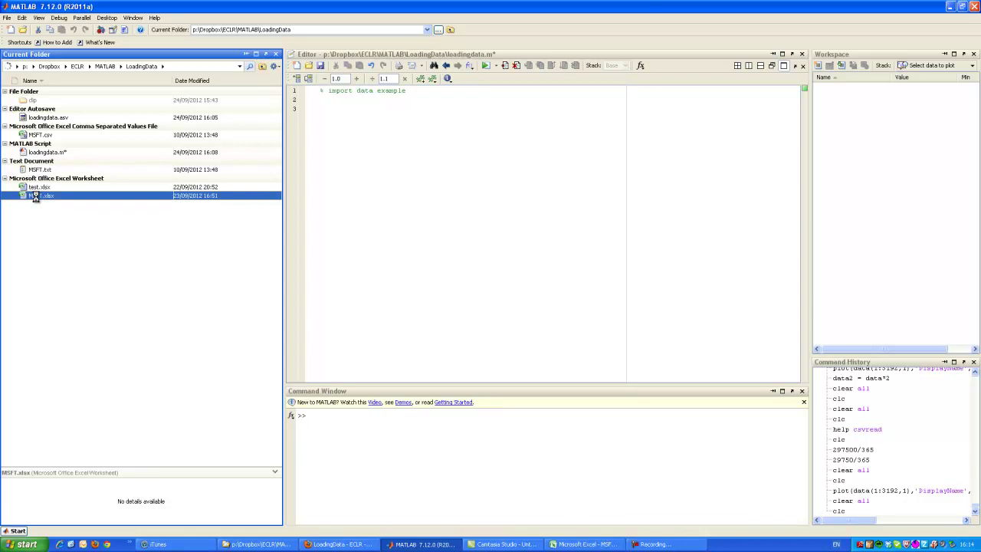
# Step: Import MSFT.xlsx, previewing the data and textdata tabs before moving to variable selection
pyautogui.doubleClick(34, 196)
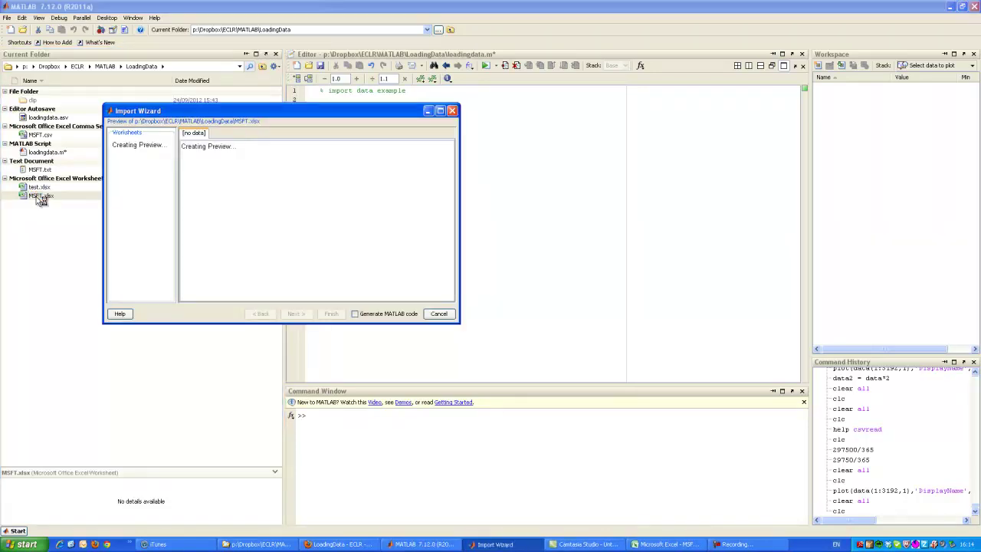
pyautogui.moveTo(158, 111); pyautogui.dragTo(264, 124)
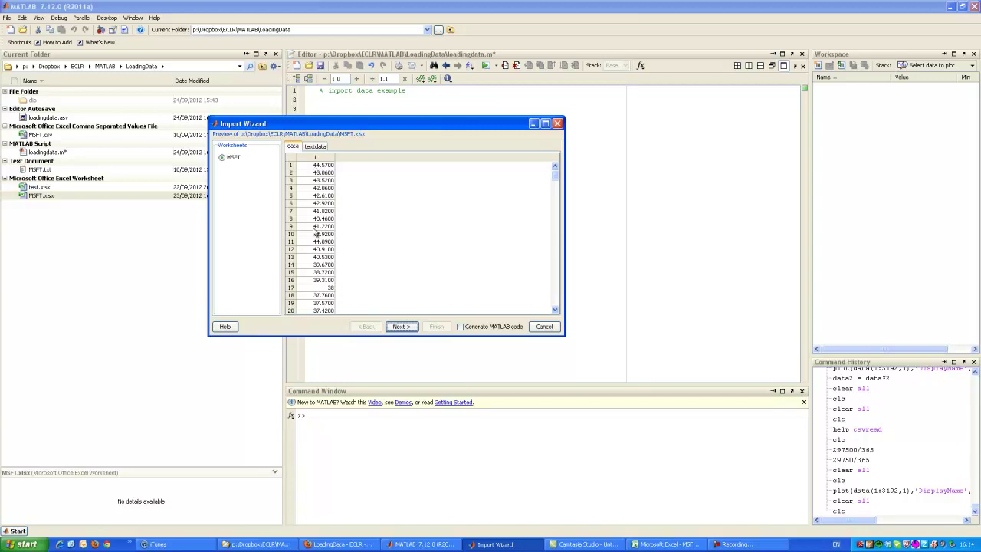
pyautogui.click(316, 148)
pyautogui.click(293, 147)
pyautogui.click(317, 148)
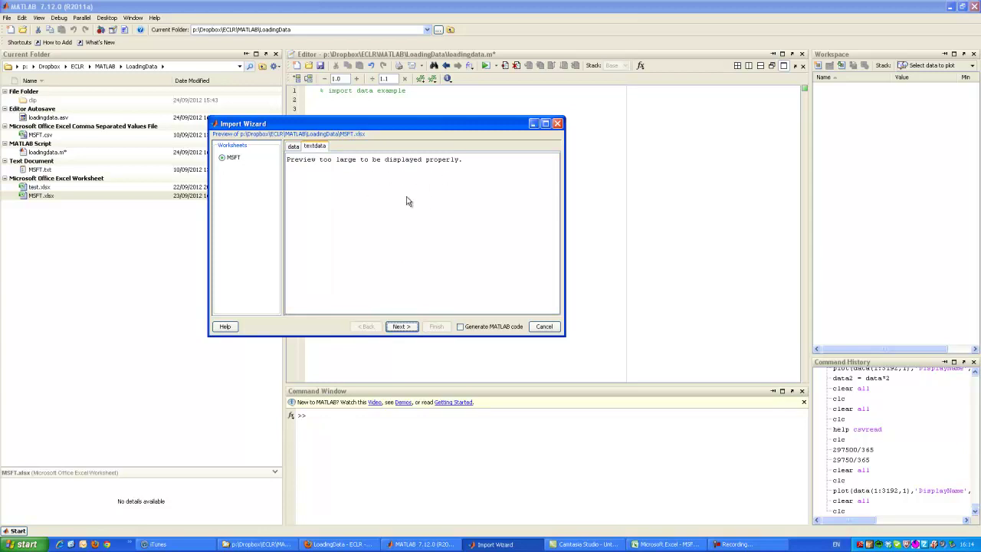
pyautogui.click(401, 326)
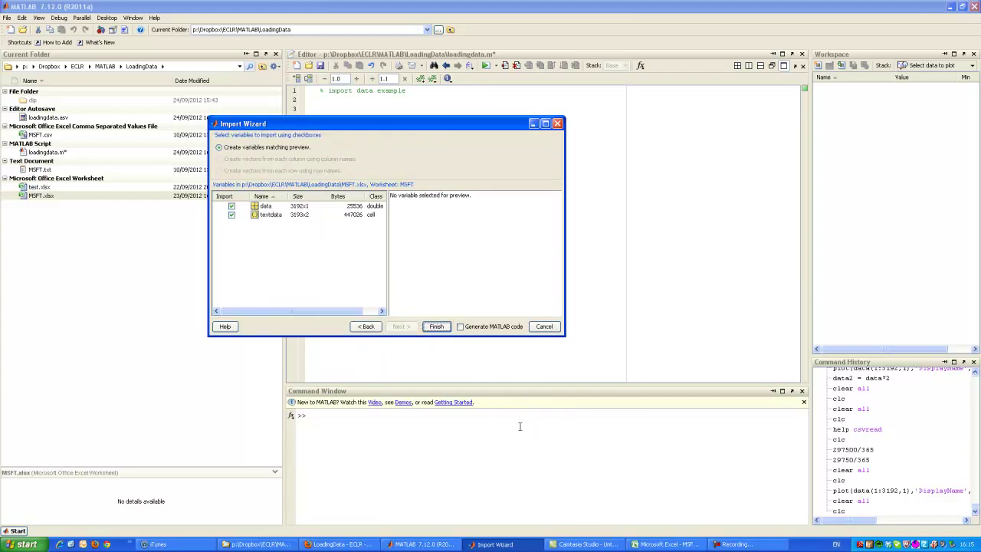
# Step: Finish the import, then plot the data column and close the figure
pyautogui.click(435, 326)
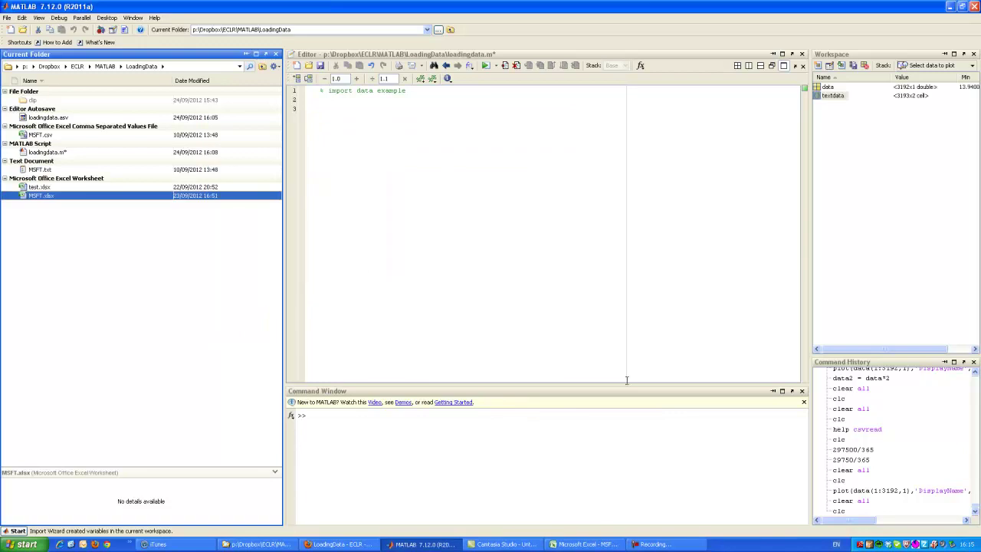
pyautogui.click(838, 97)
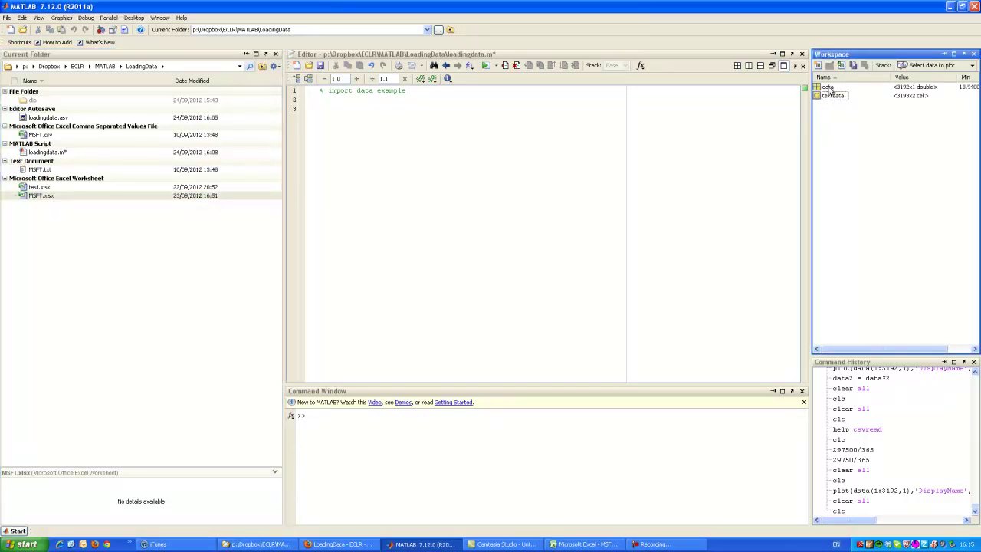
pyautogui.doubleClick(829, 87)
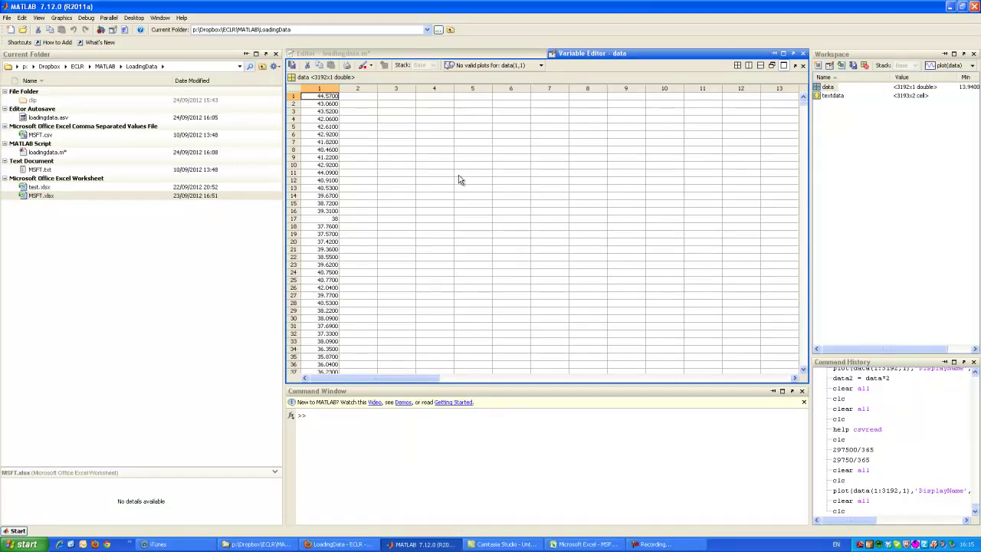
pyautogui.click(320, 89)
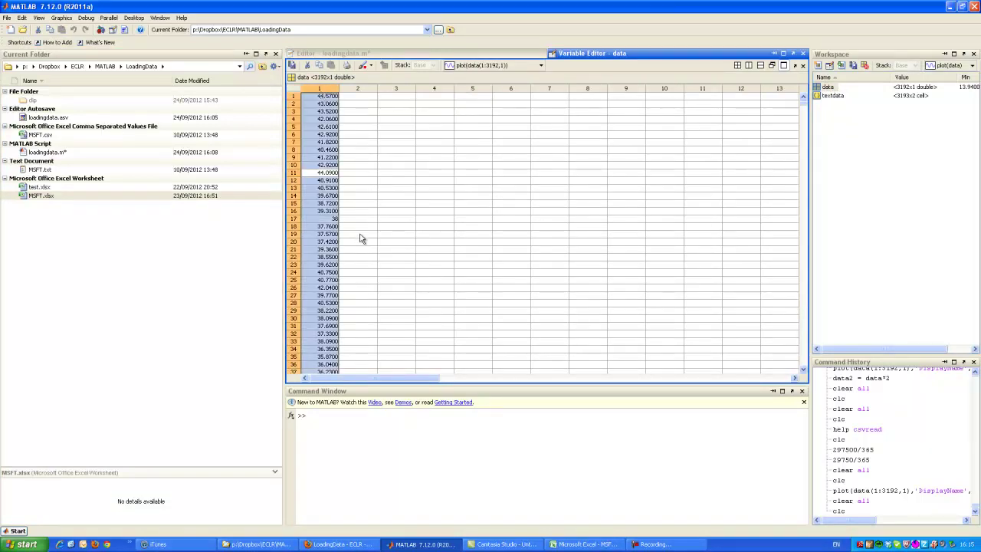
pyautogui.click(485, 66)
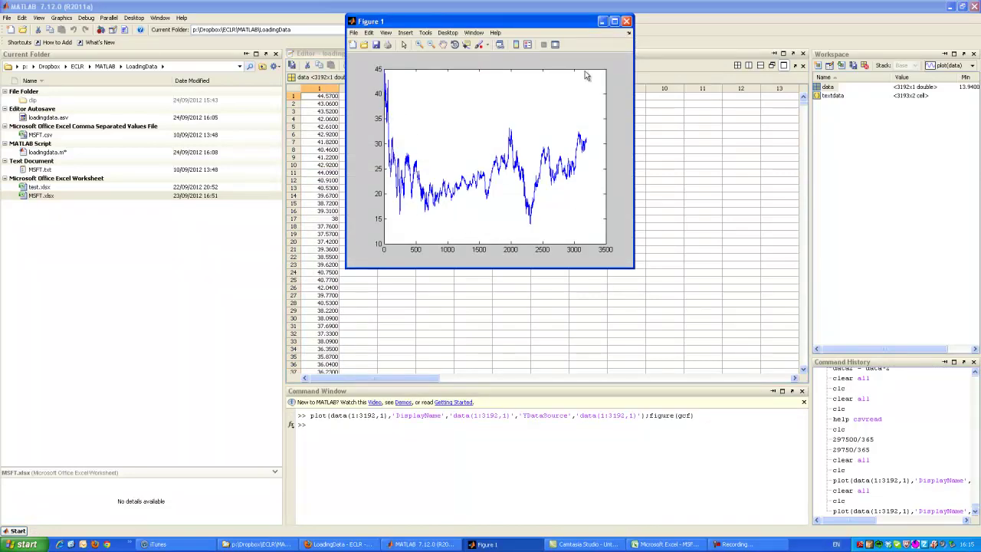
pyautogui.click(626, 22)
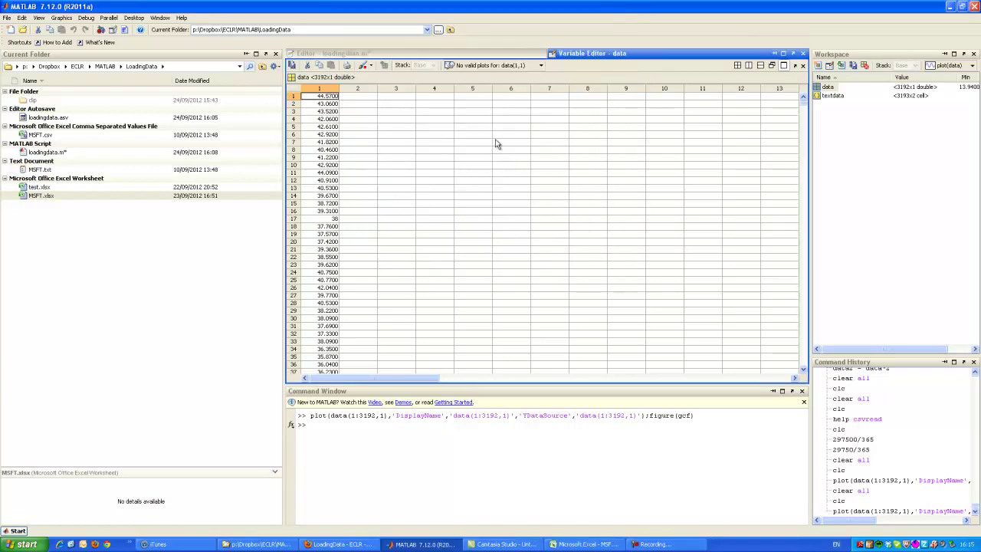
# Step: Inspect the textdata dates in the Variable Editor, then close it
pyautogui.doubleClick(832, 96)
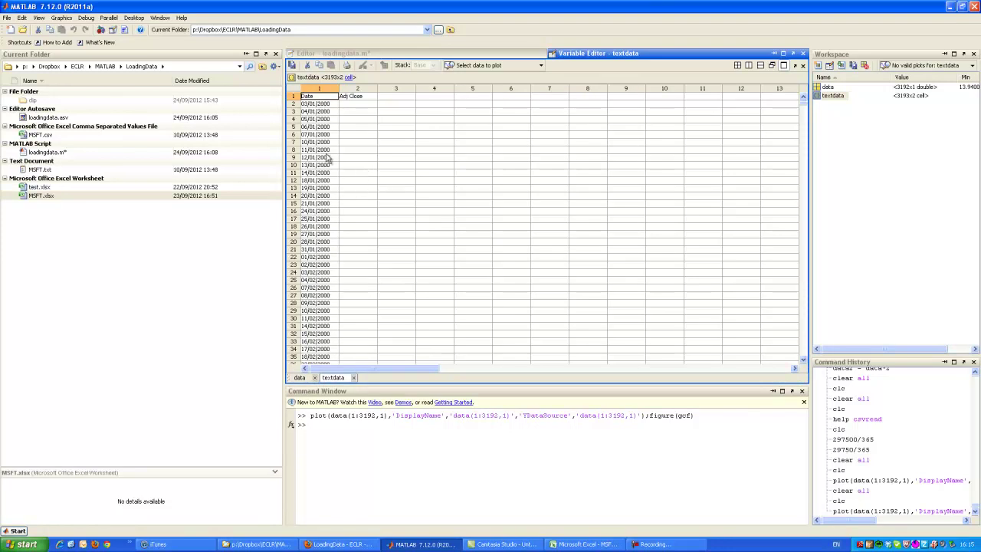
pyautogui.moveTo(315, 105); pyautogui.dragTo(326, 226)
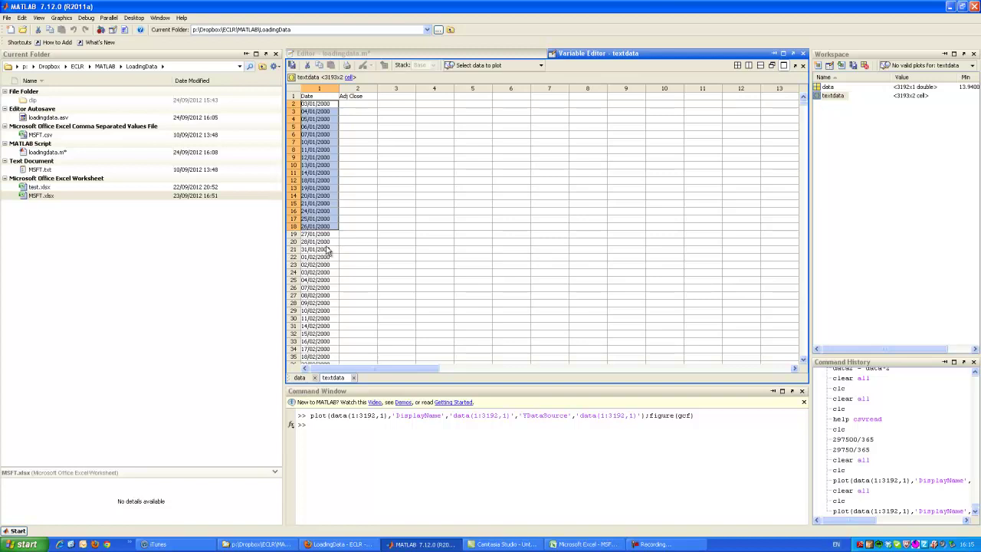
pyautogui.click(393, 158)
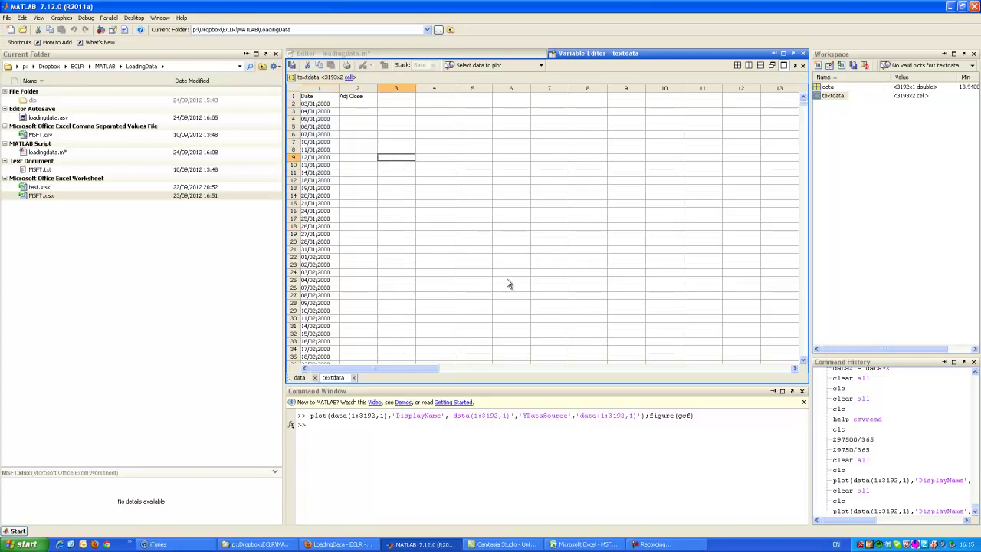
pyautogui.click(823, 89)
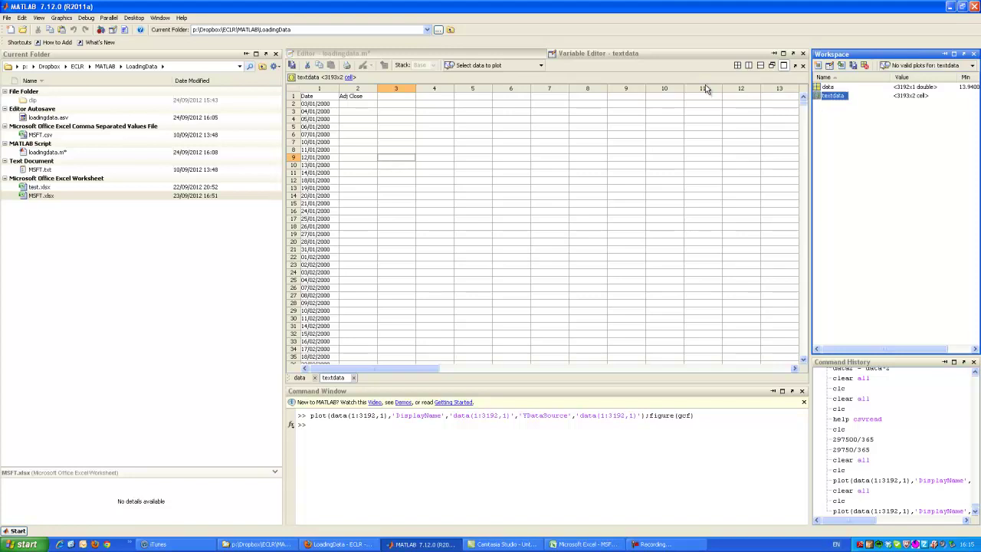
pyautogui.click(803, 54)
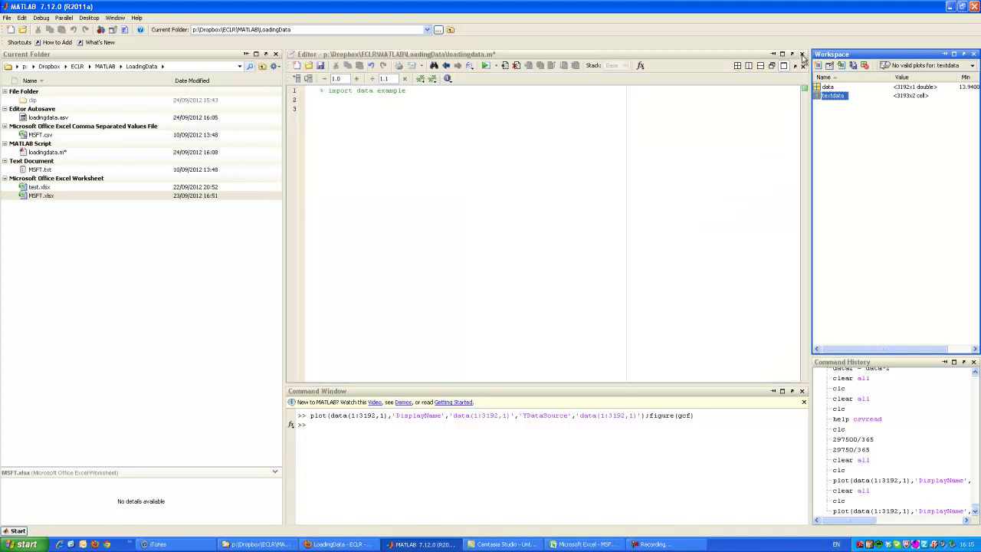
# Step: Rerun clear all and clc from the command history, then return to script line 3
pyautogui.click(423, 204)
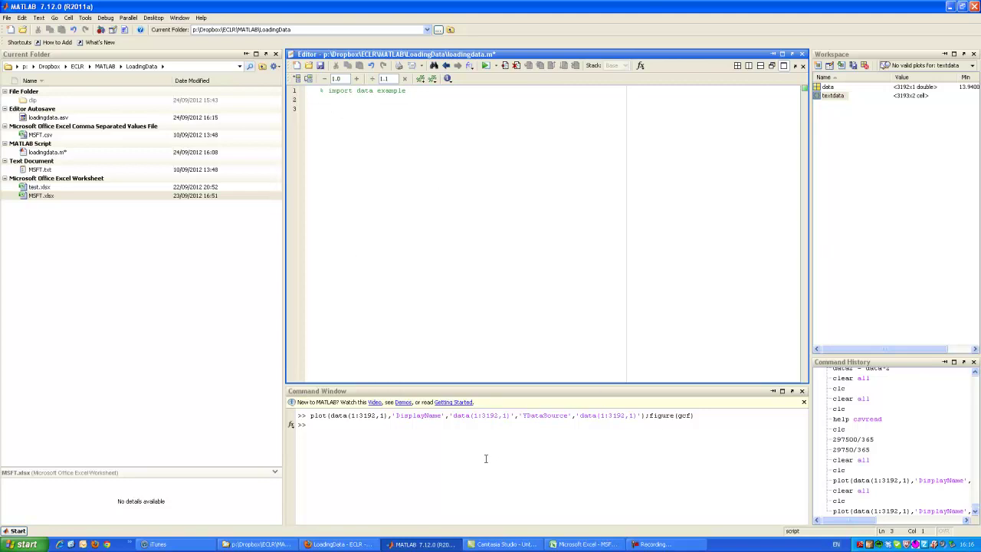
pyautogui.doubleClick(851, 490)
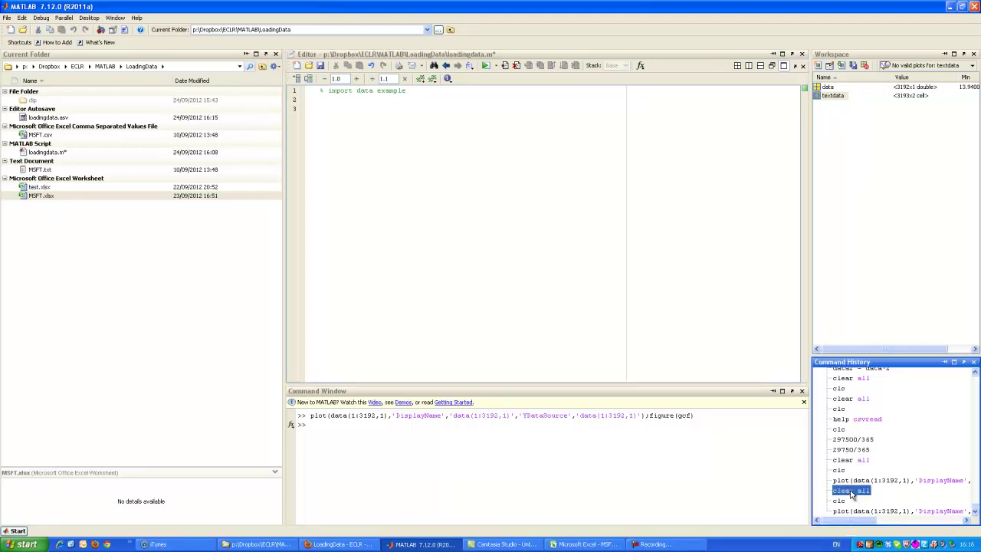
pyautogui.doubleClick(839, 500)
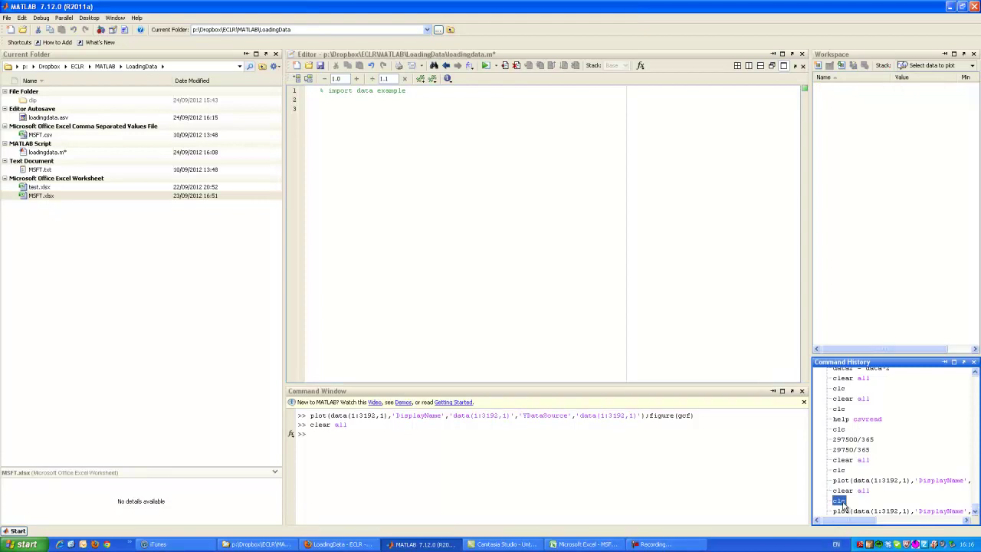
pyautogui.click(727, 218)
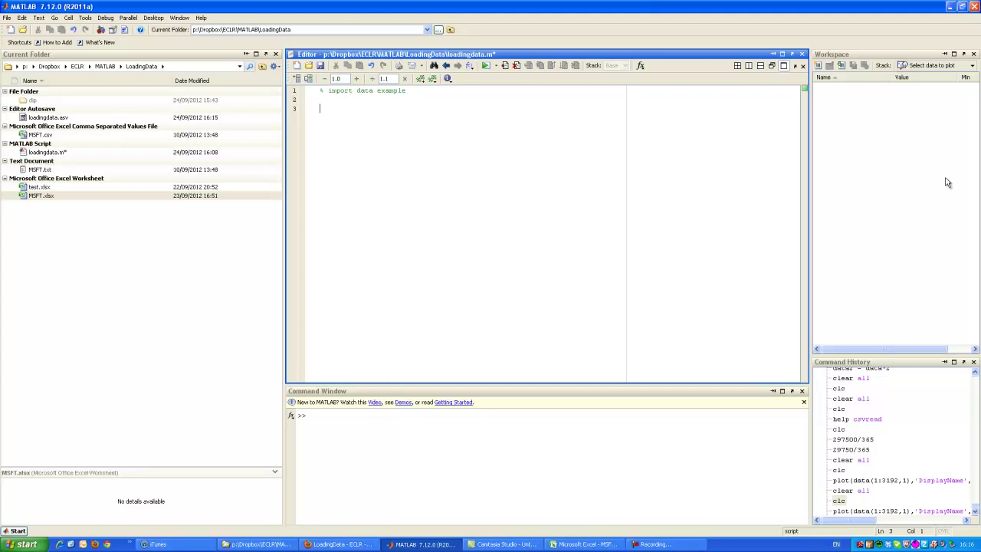
# Step: Write line 3 as [data,txtdata,rawdata] = xlsread('MSFT.xlsx','MSFT'), checking the sheet in Excel
pyautogui.write("xlsread('MSFT.xlsx','")
pyautogui.write('MSFT')
pyautogui.write(')')
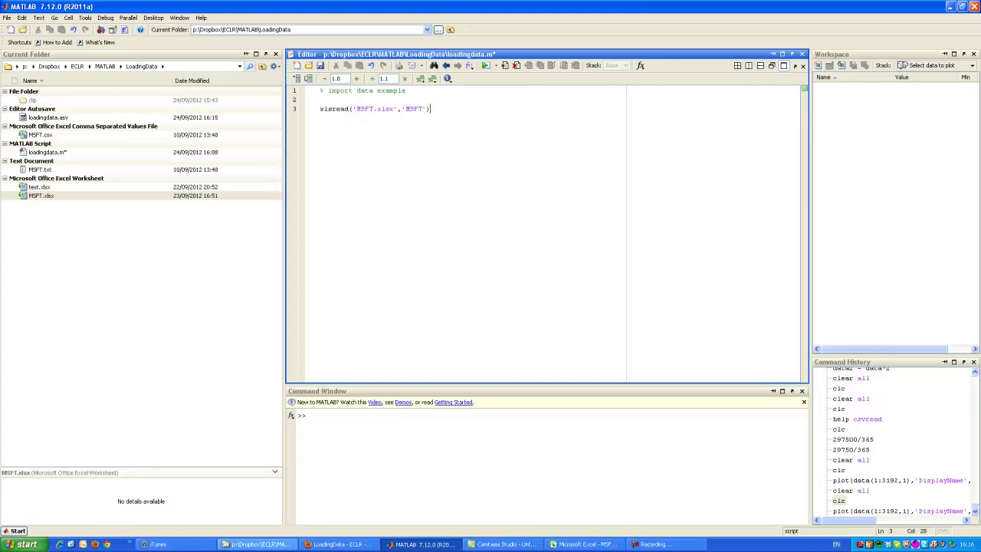
pyautogui.click(582, 544)
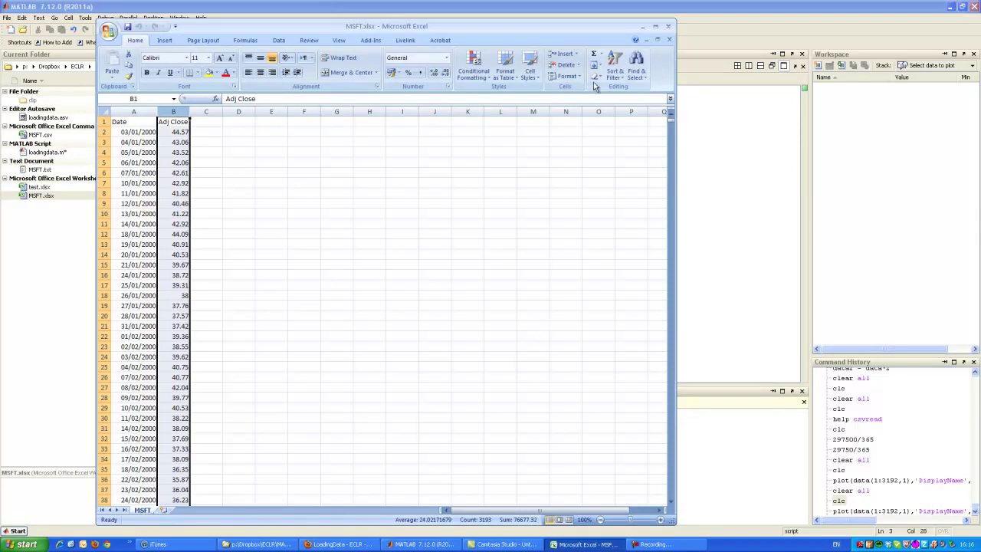
pyautogui.click(643, 26)
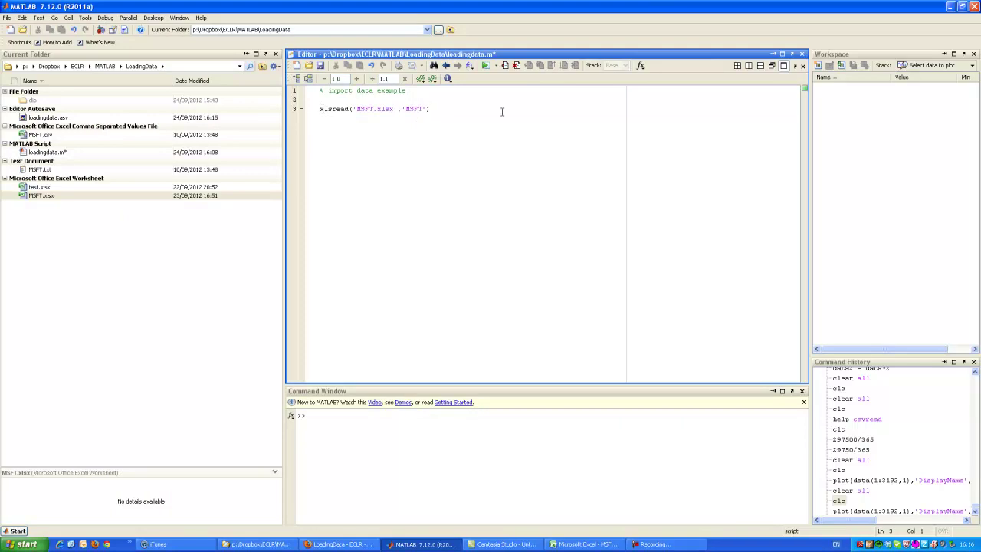
pyautogui.write('[] = ')
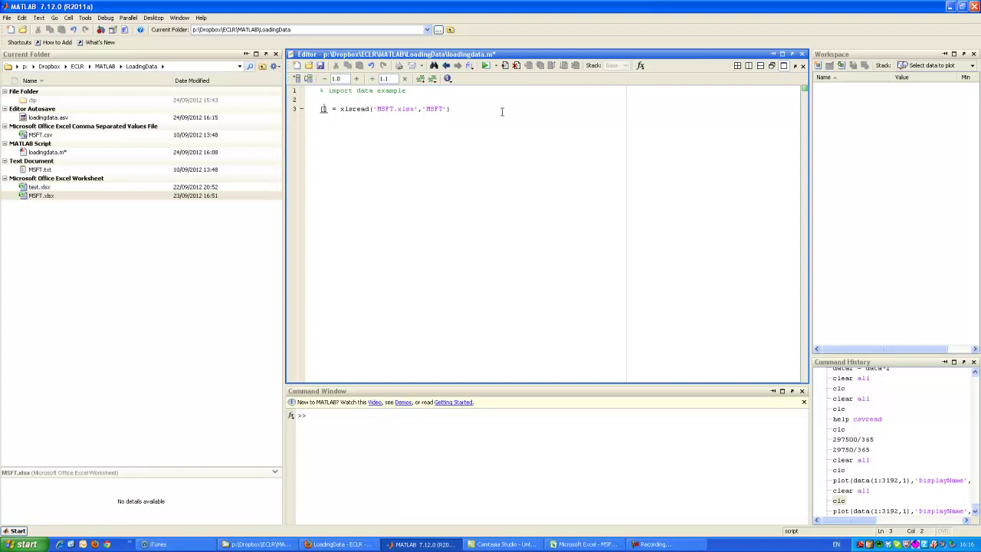
pyautogui.write('data,')
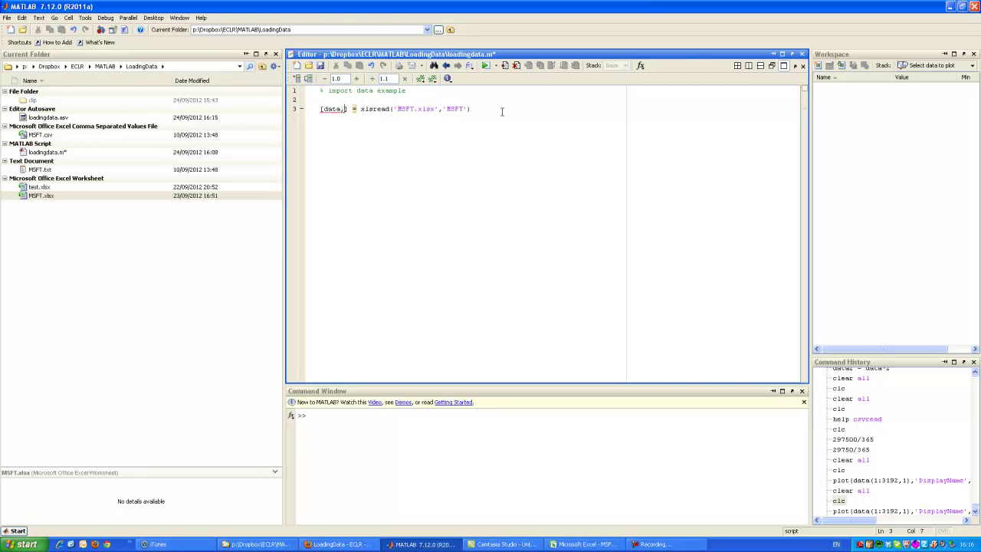
pyautogui.write('txtdata')
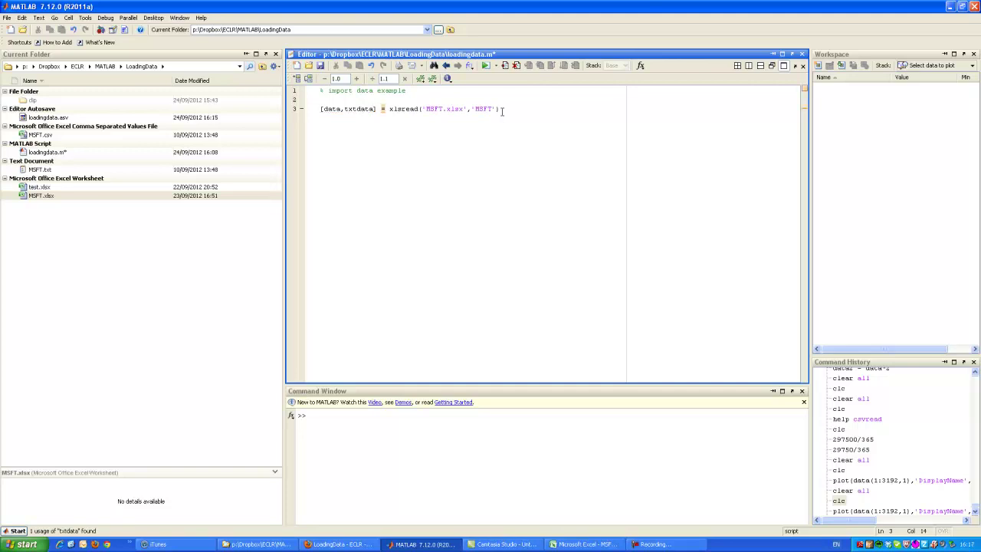
pyautogui.write(',rawd')
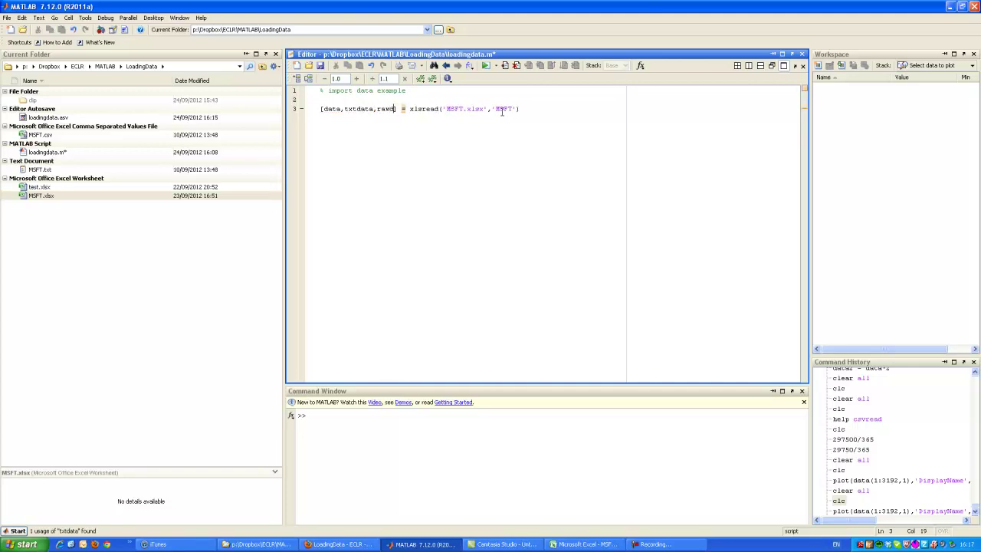
pyautogui.write('ata')
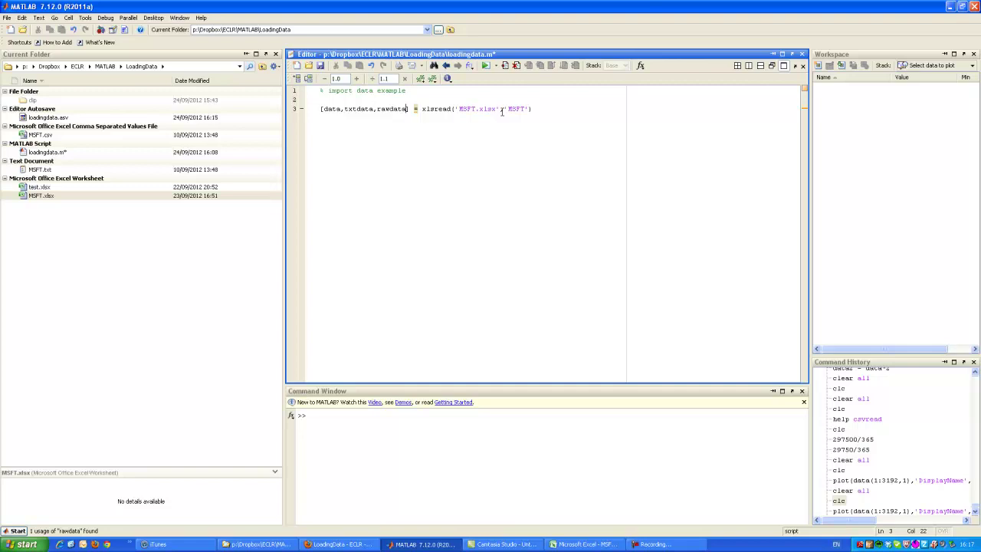
# Step: Run the script with F5 and inspect the imported data variable
pyautogui.press('F5')
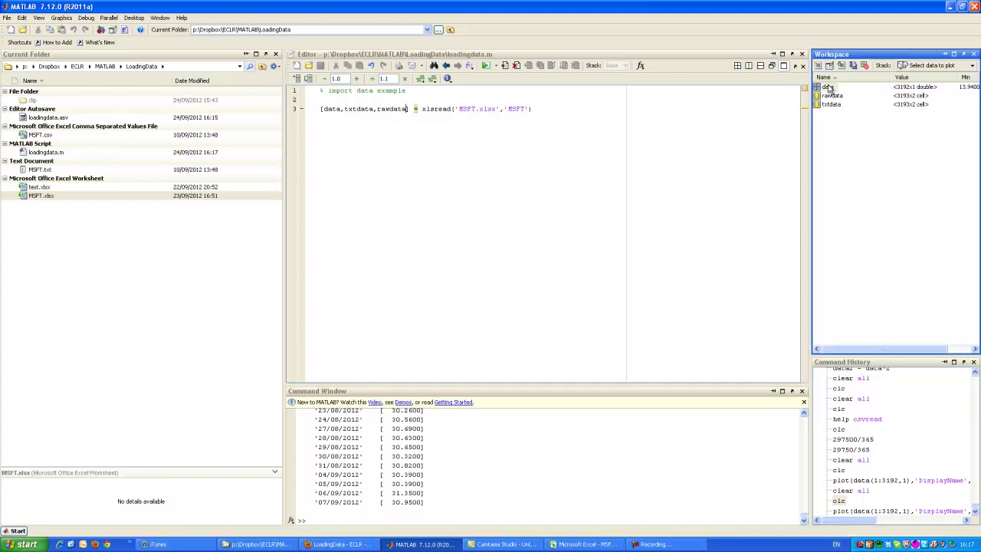
pyautogui.click(832, 94)
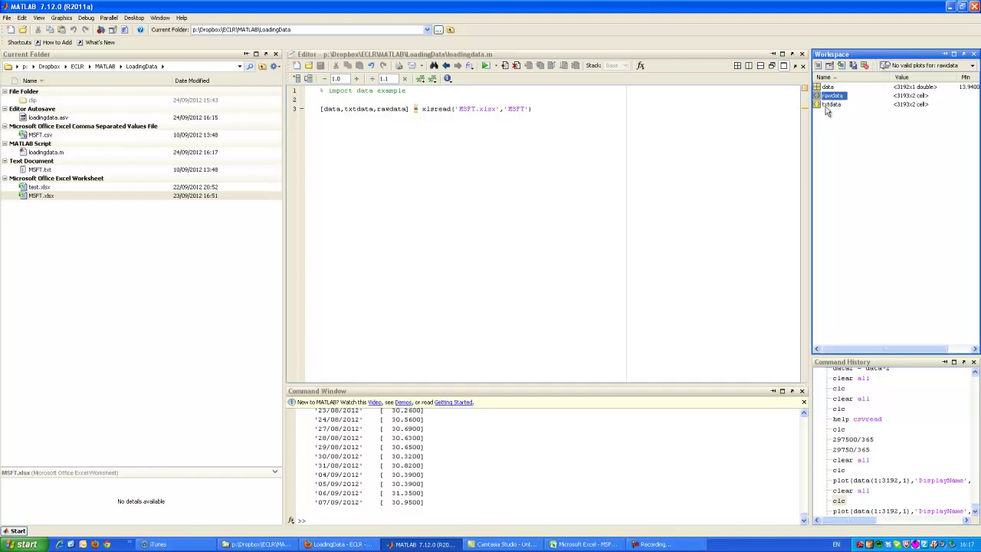
pyautogui.click(322, 109)
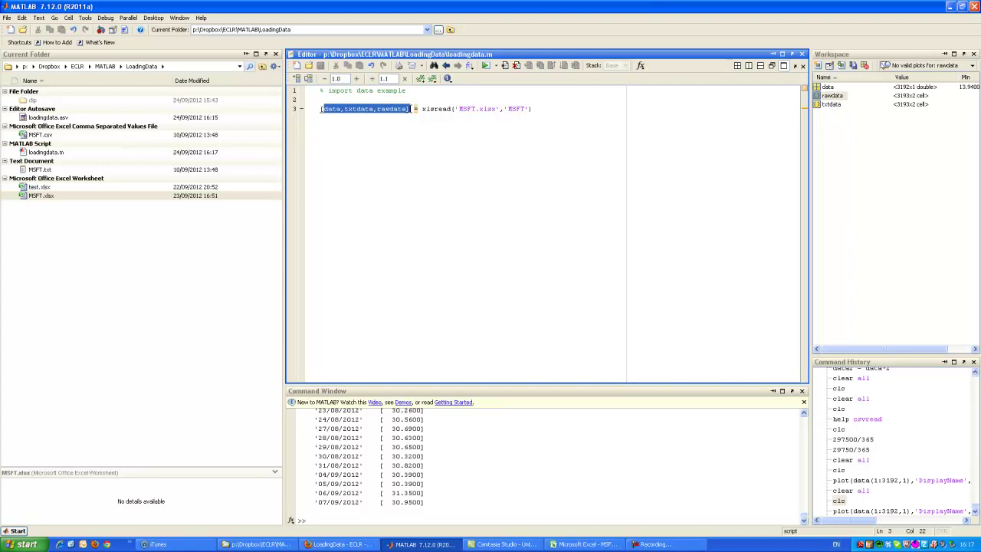
pyautogui.doubleClick(827, 87)
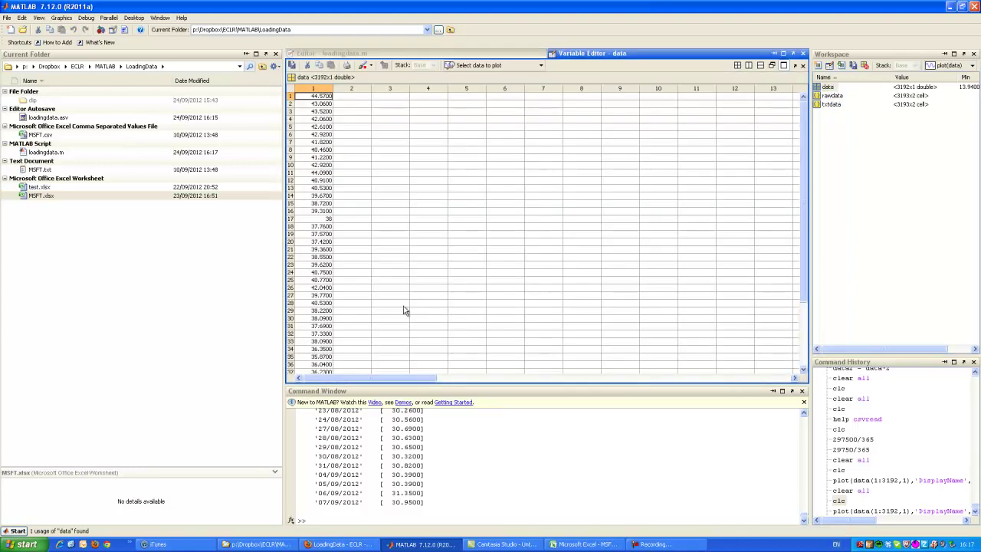
pyautogui.click(328, 182)
pyautogui.scroll(-8, 328, 187)
pyautogui.scroll(6, 328, 189)
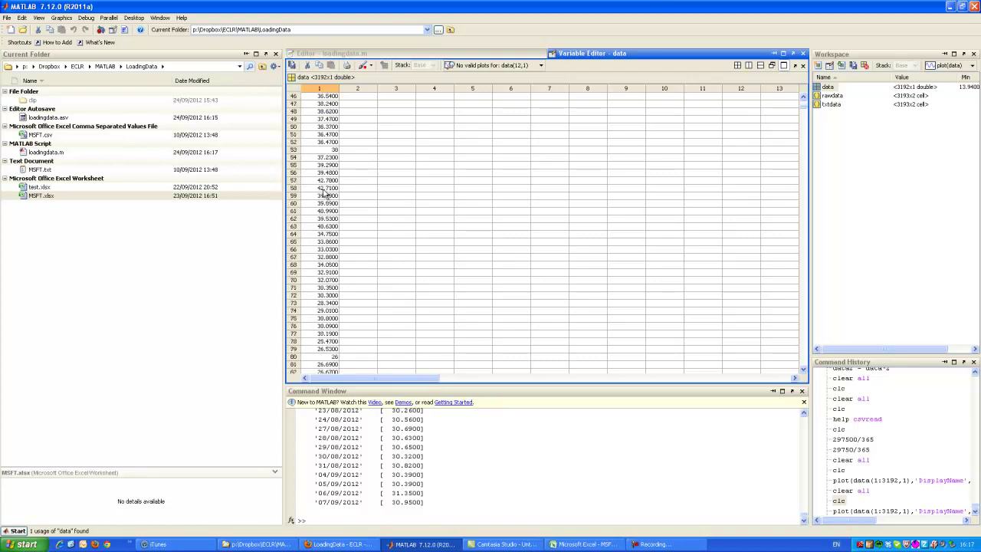
# Step: Inspect txtdata and rawdata, checking Adj Close values in rows 10–13, then return to data
pyautogui.doubleClick(831, 104)
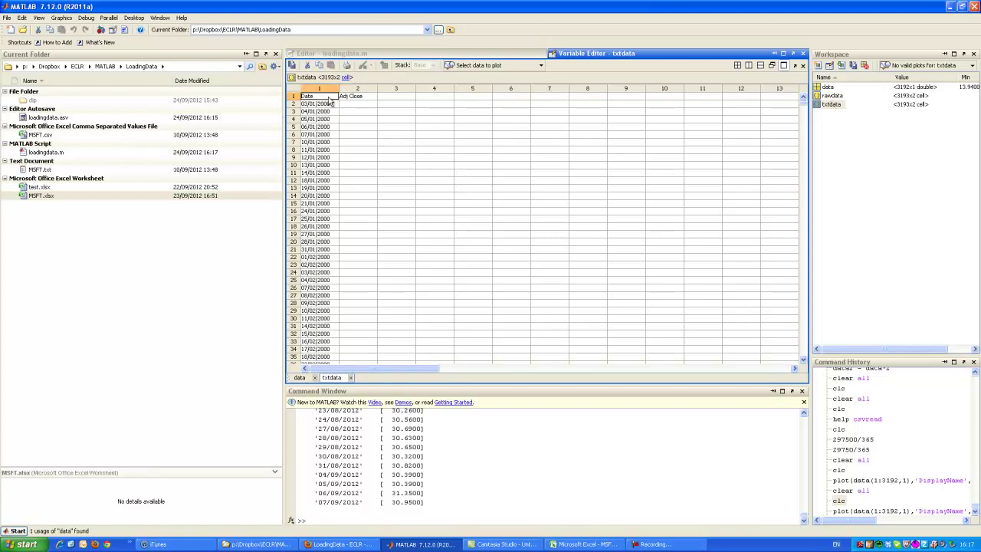
pyautogui.doubleClick(833, 95)
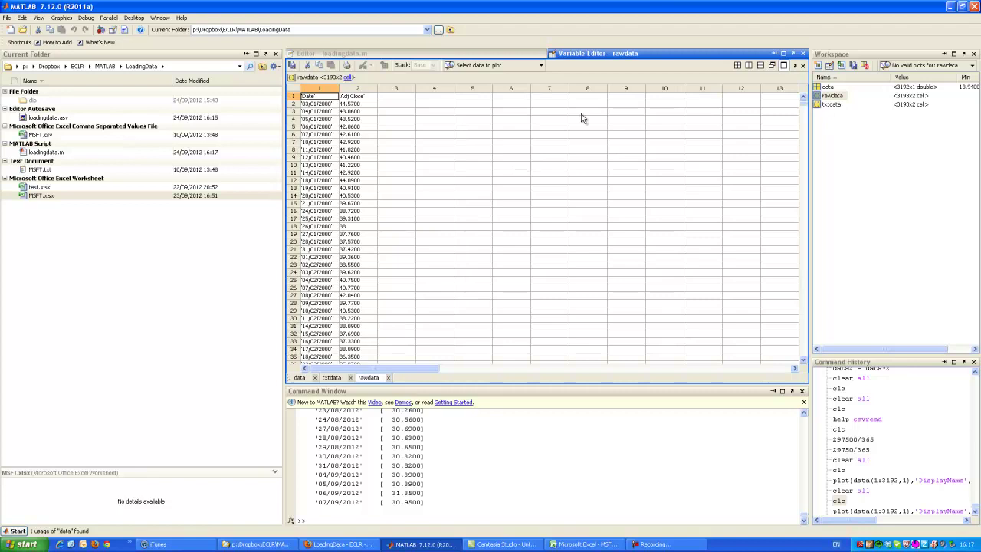
pyautogui.click(349, 173)
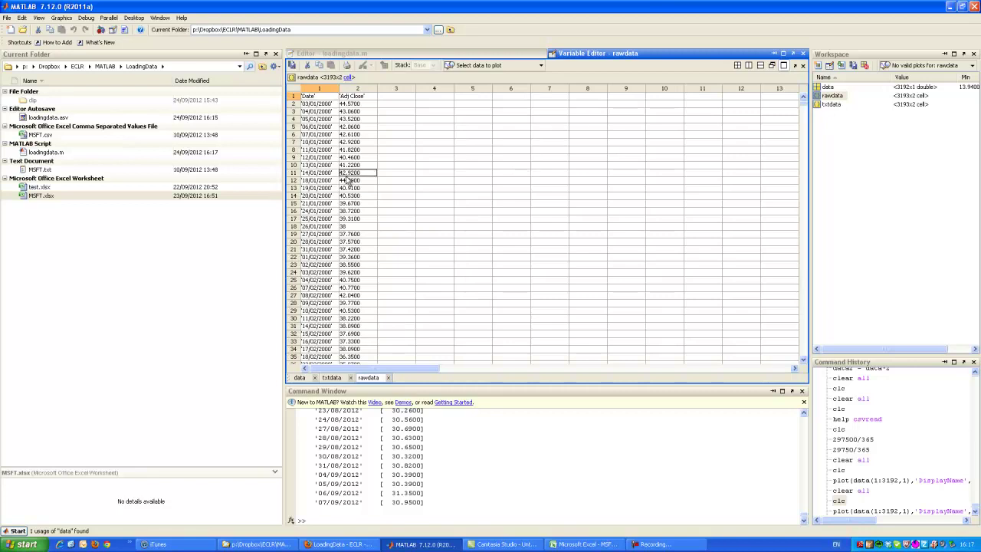
pyautogui.click(350, 166)
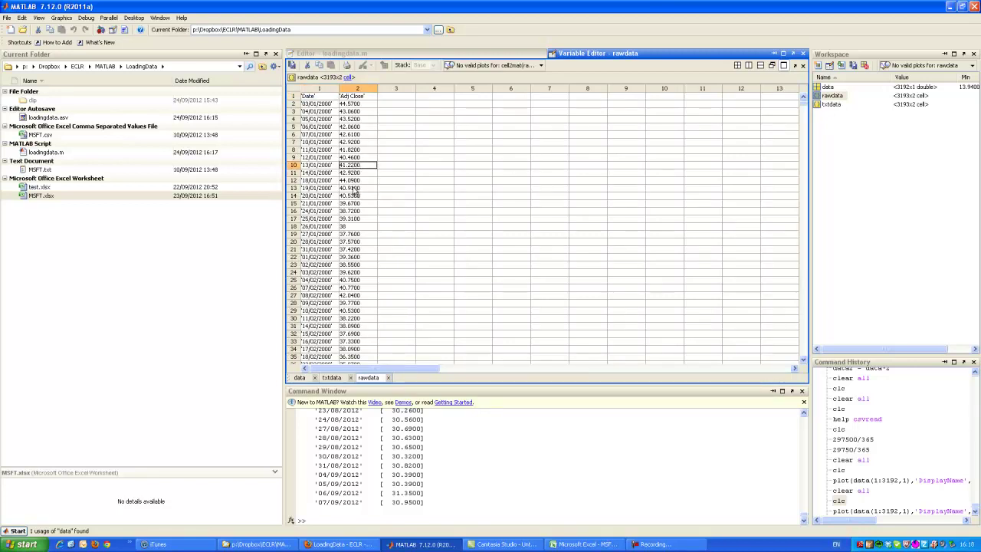
pyautogui.click(354, 189)
pyautogui.click(827, 88)
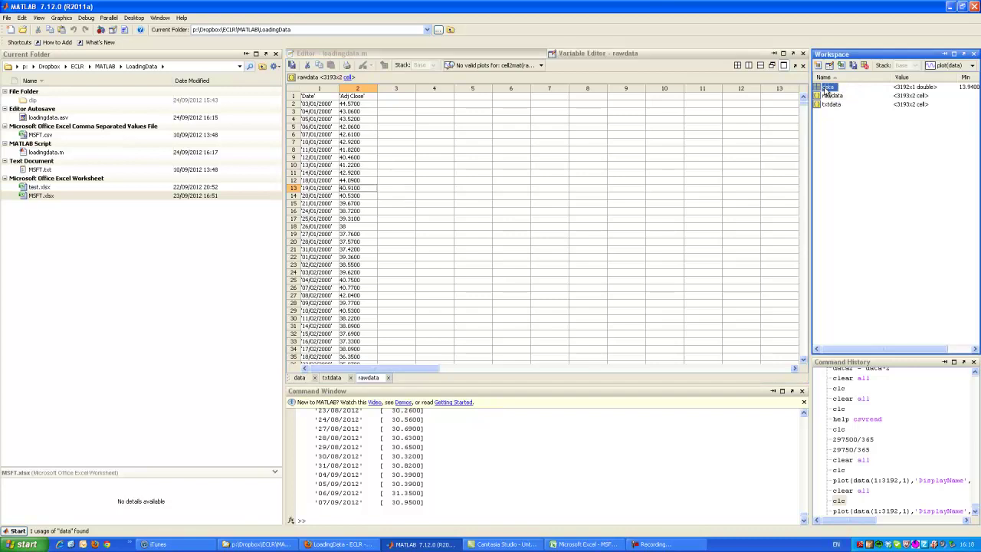
pyautogui.click(299, 377)
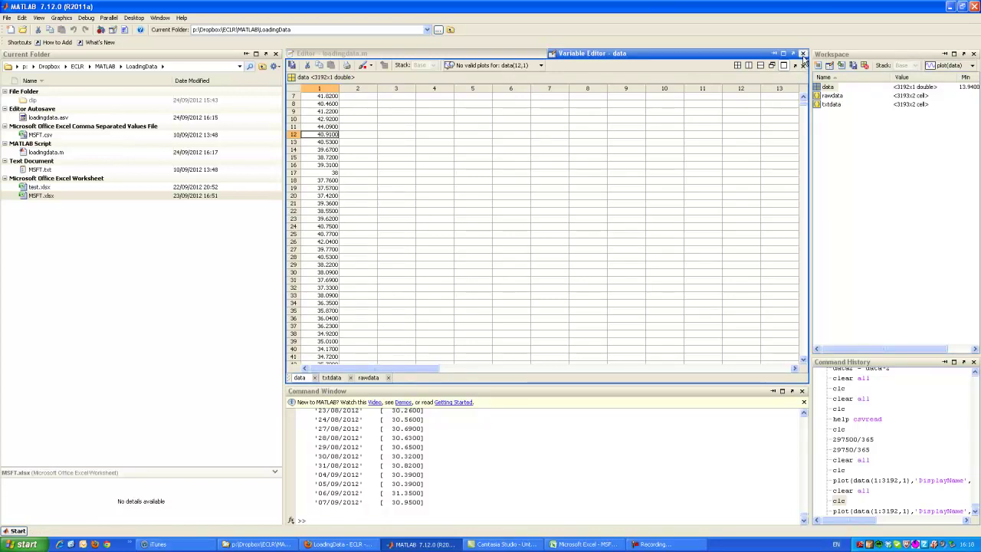
# Step: End line 3 with a semicolon, add data2 = data*2; and data_log = log(data);, and run
pyautogui.click(803, 53)
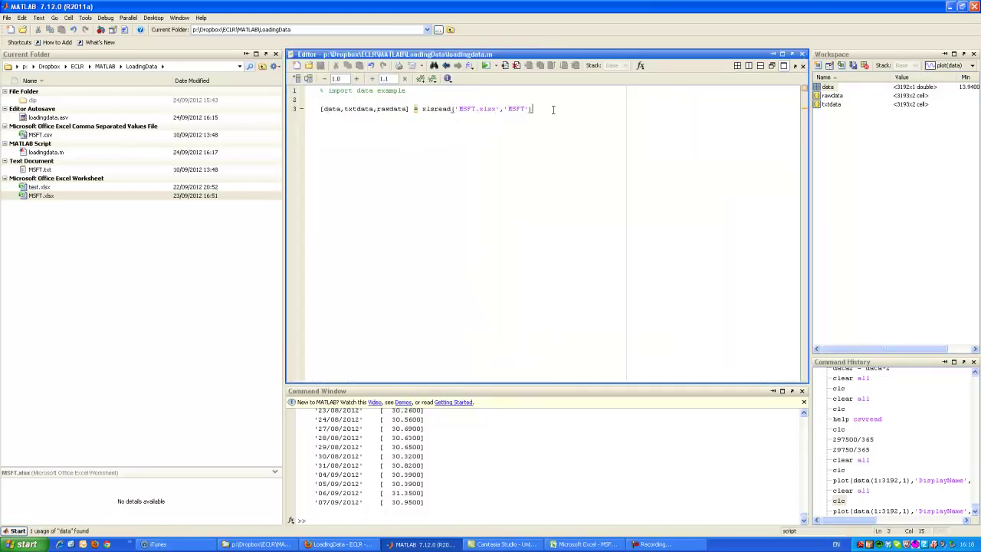
pyautogui.write(';')
pyautogui.click(517, 460)
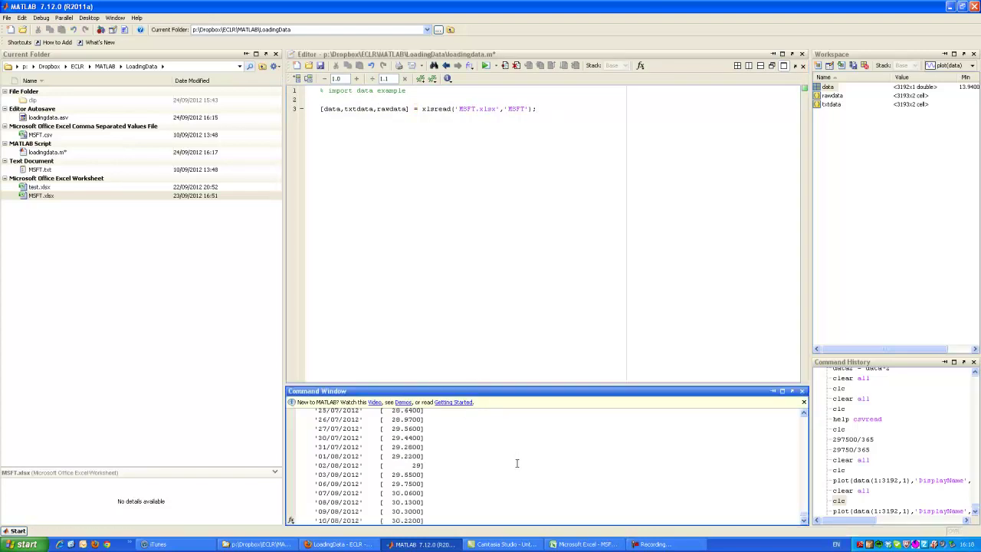
pyautogui.click(352, 141)
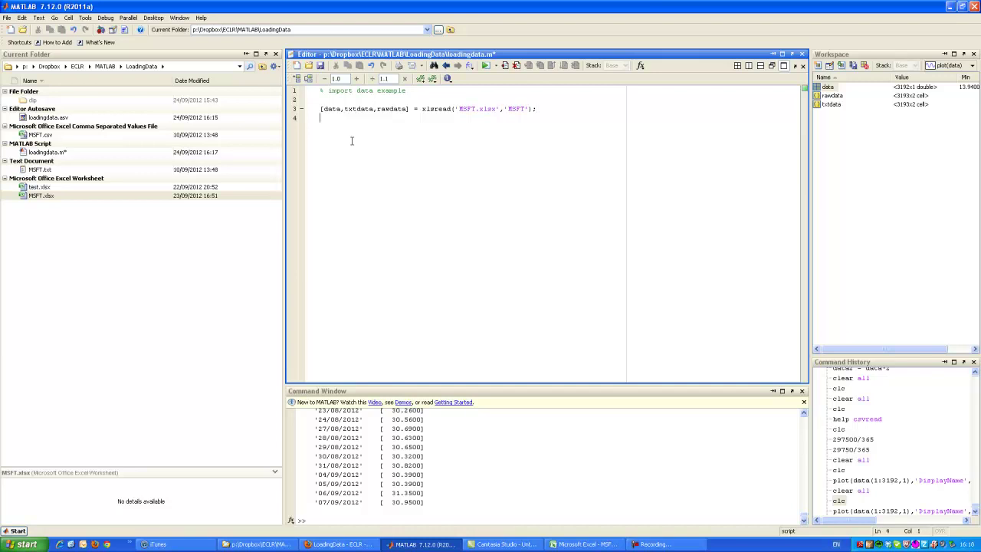
pyautogui.press('Return')
pyautogui.write('data2 = ')
pyautogui.write('data')
pyautogui.write('*')
pyautogui.write('2')
pyautogui.write(';')
pyautogui.write('data ')
pyautogui.write('log =')
pyautogui.write(' log(data')
pyautogui.write(')')
pyautogui.write(';')
pyautogui.hotkey('shift', 'Up')
pyautogui.hotkey('shift', 'Up')
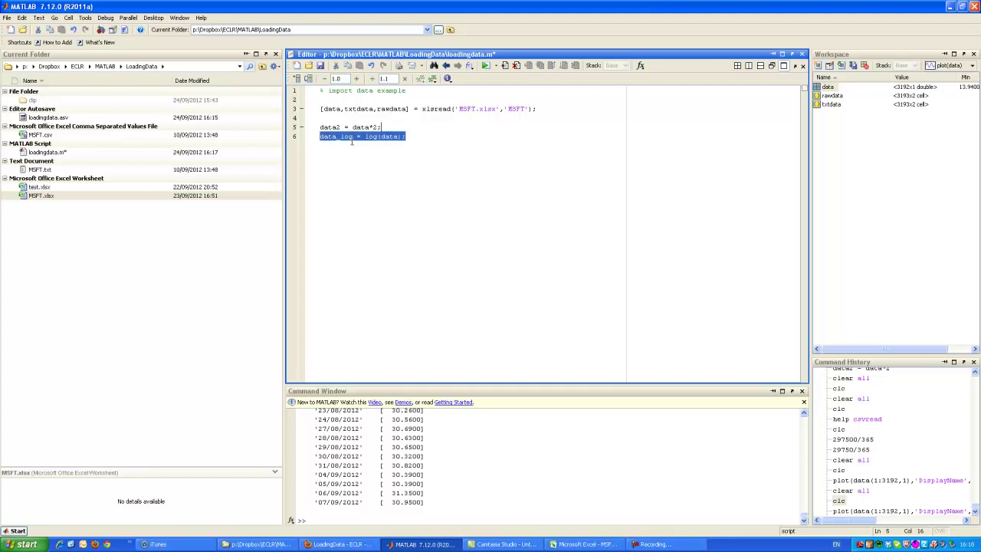
pyautogui.press('F5')
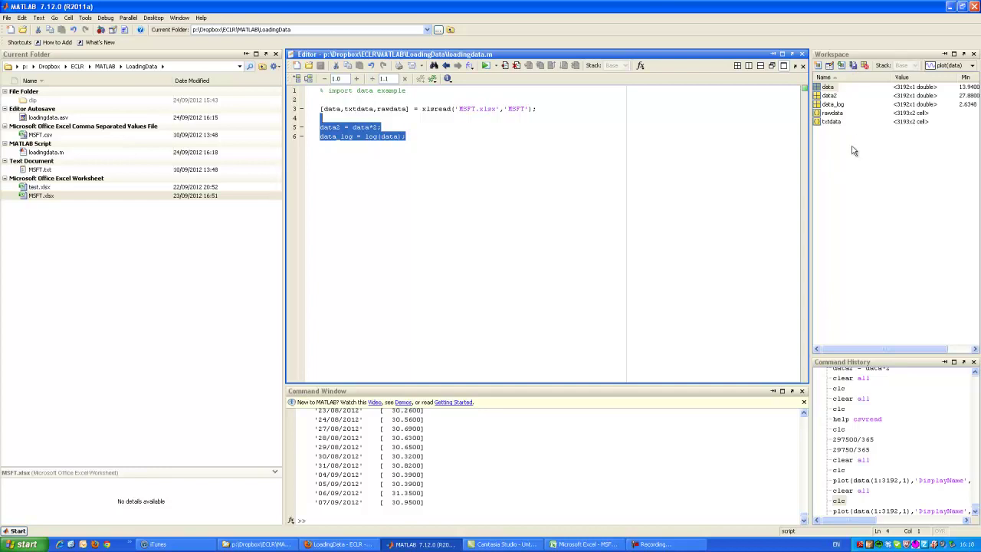
# Step: Plot data_log from the workspace and close the figure
pyautogui.click(831, 105)
pyautogui.click(925, 65)
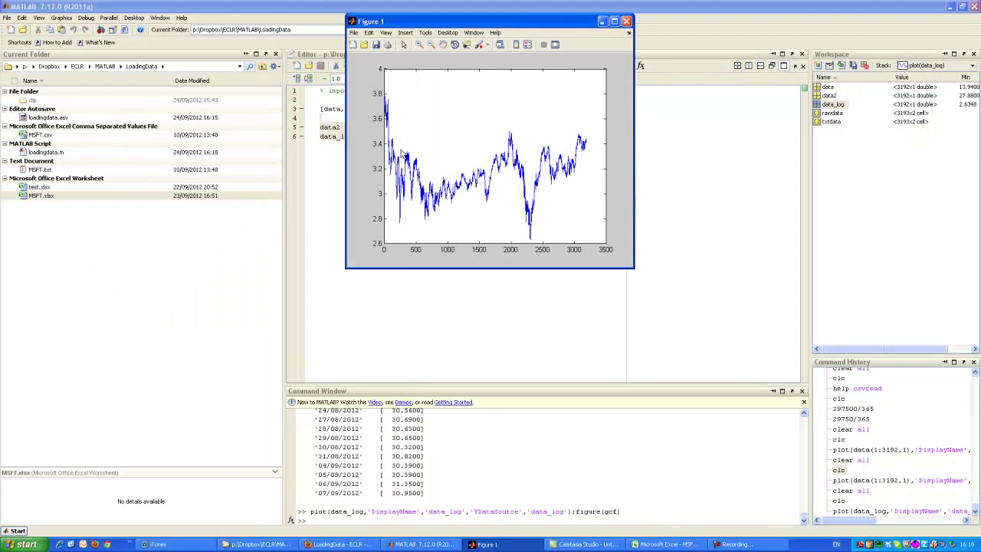
pyautogui.click(626, 21)
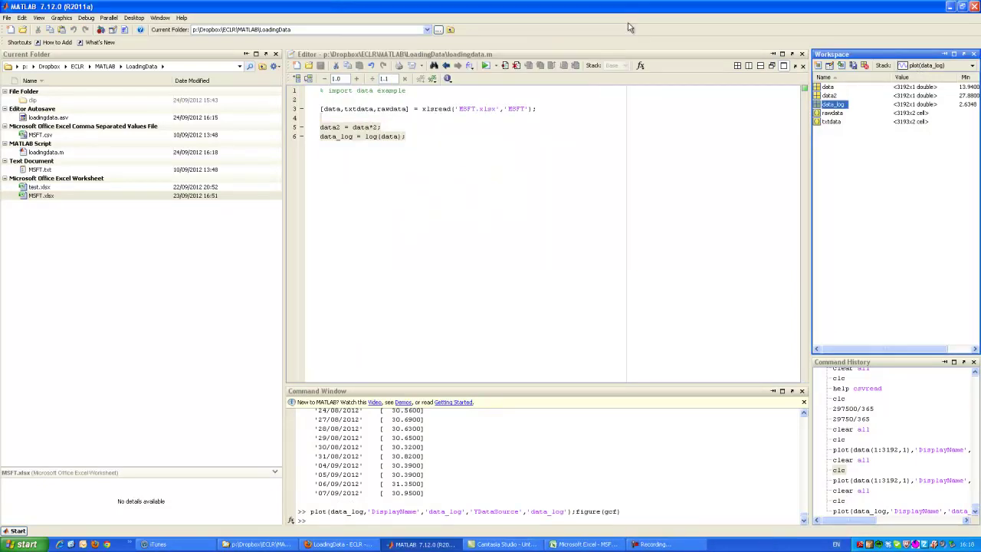
# Step: Add line 8 dates = txtdata(2:end,1); below the log calculation
pyautogui.click(344, 207)
pyautogui.write(';')
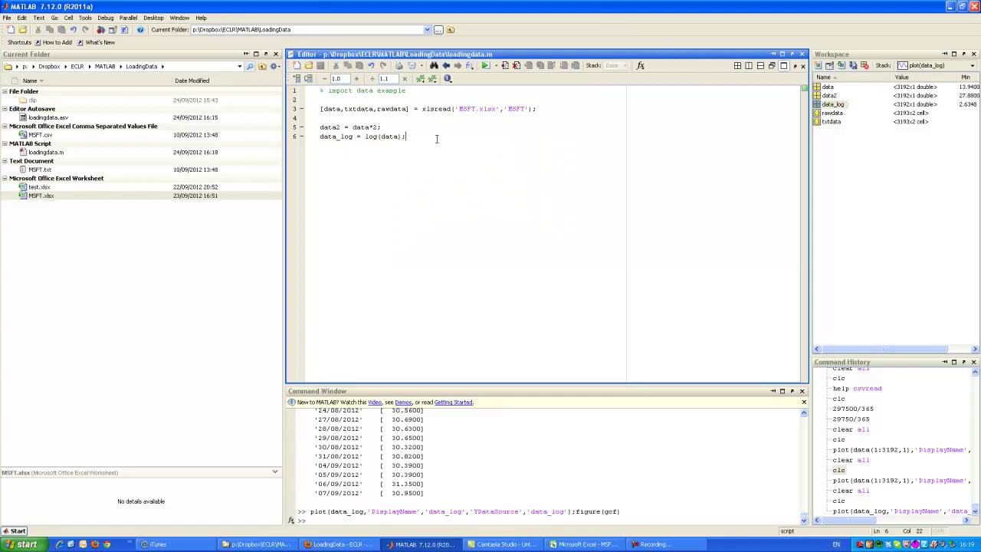
pyautogui.press('Return')
pyautogui.press('Return')
pyautogui.write('dates = txtdata()')
pyautogui.press('Left')
pyautogui.write('2:end,1);')
# Step: Run the dates line with F9 and inspect the resulting 3192x1 dates cell
pyautogui.hotkey('shift', 'Home')
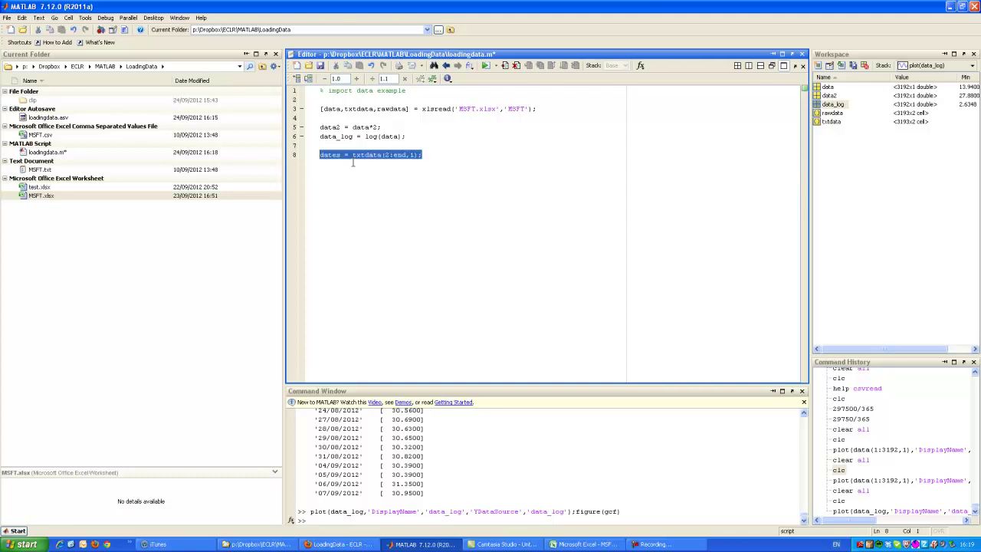
pyautogui.press('F9')
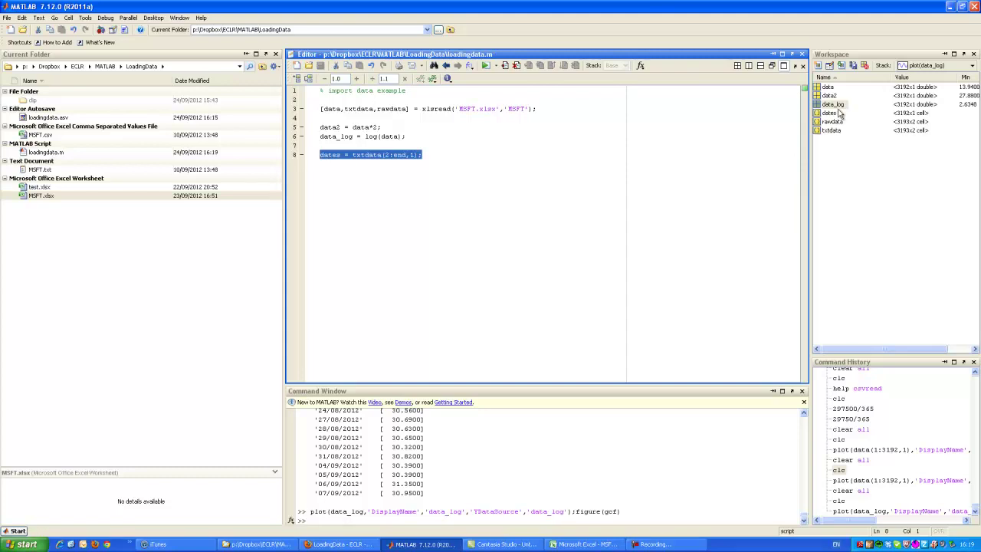
pyautogui.doubleClick(830, 113)
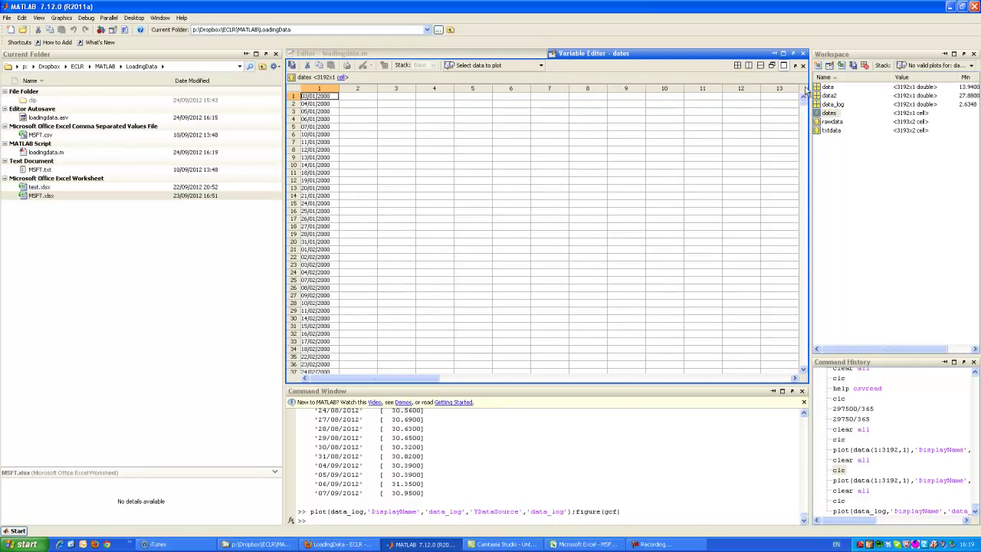
pyautogui.click(802, 53)
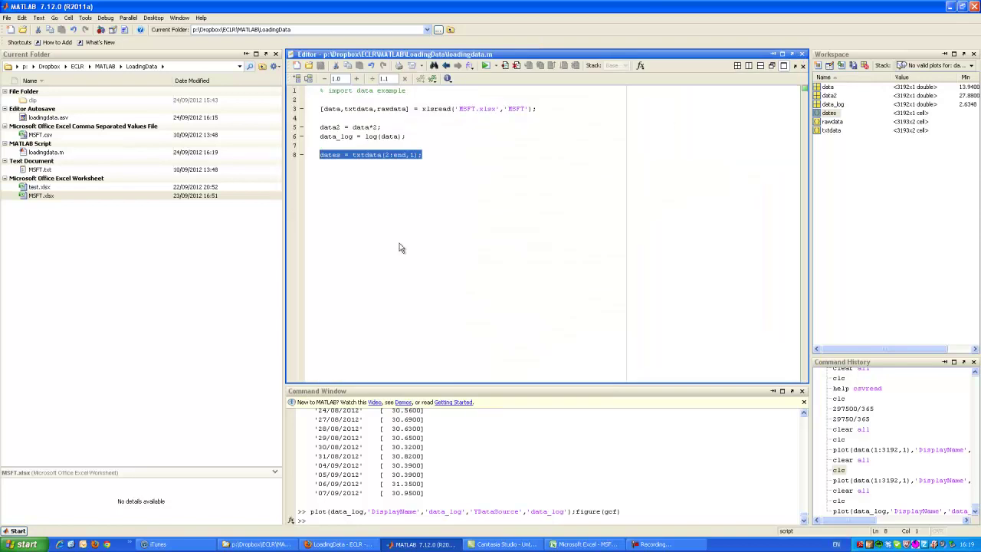
# Step: Begin line 10 as dates_num = datenum(dates, with a commented dates_vec placeholder on line 11
pyautogui.click(381, 155)
pyautogui.press('Return')
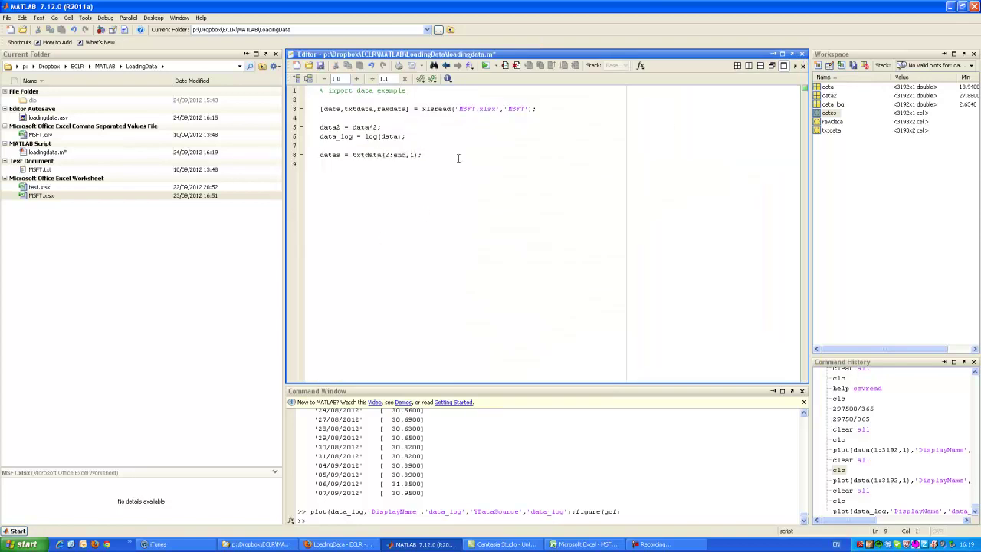
pyautogui.press('Return')
pyautogui.write('dates_num')
pyautogui.press('Return')
pyautogui.write('dates_vec =')
pyautogui.hotkey('ctrl', 'r')
pyautogui.press('Up')
pyautogui.write('datenum(')
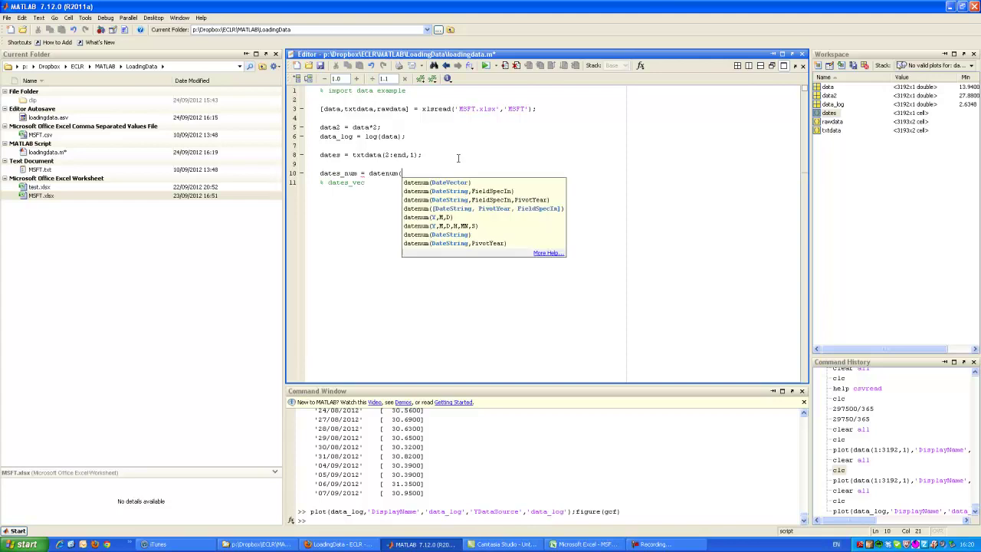
pyautogui.write(')')
pyautogui.press('Left')
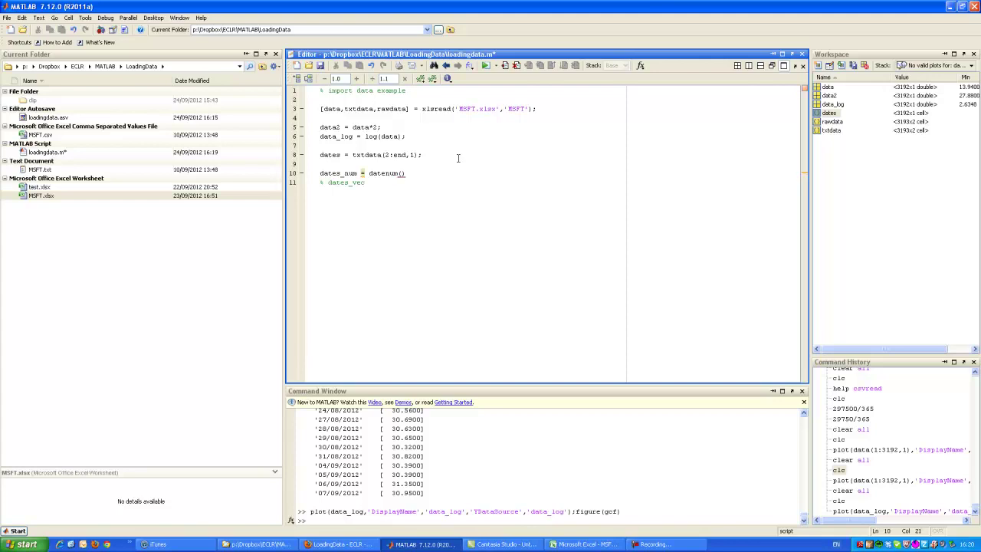
pyautogui.write('dates')
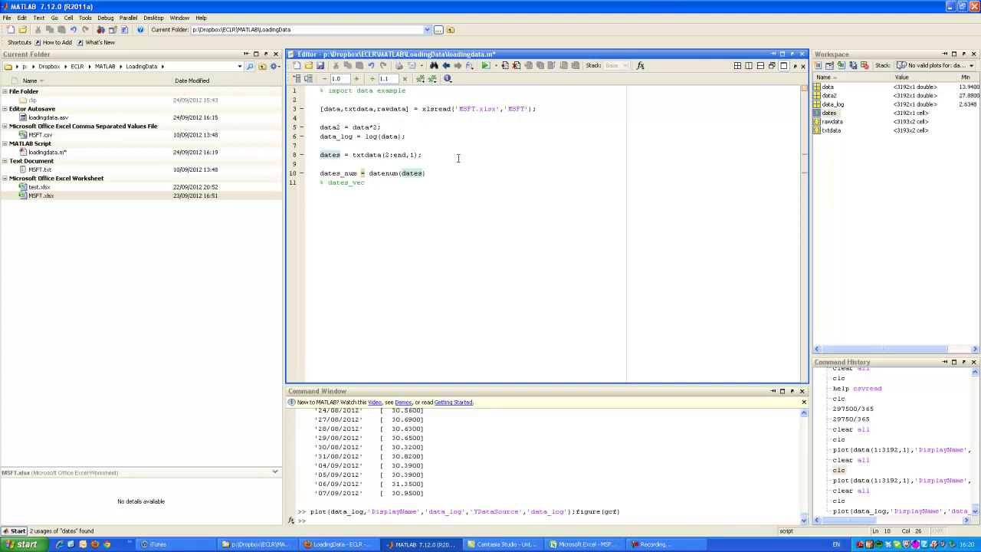
pyautogui.write(',')
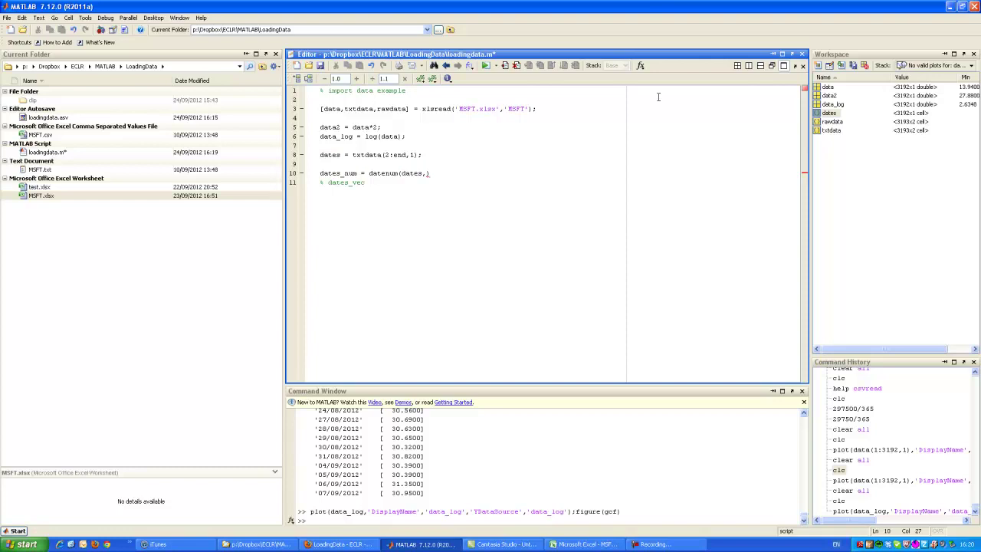
# Step: Check the dates format, finish line 10 with 'dd/mm/yyyy');, and run it with F9
pyautogui.doubleClick(826, 114)
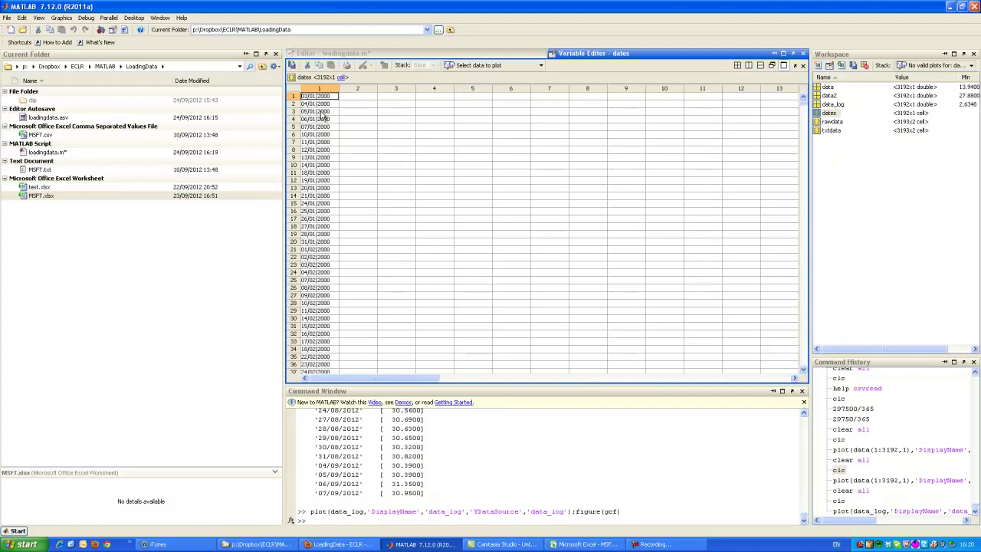
pyautogui.click(460, 54)
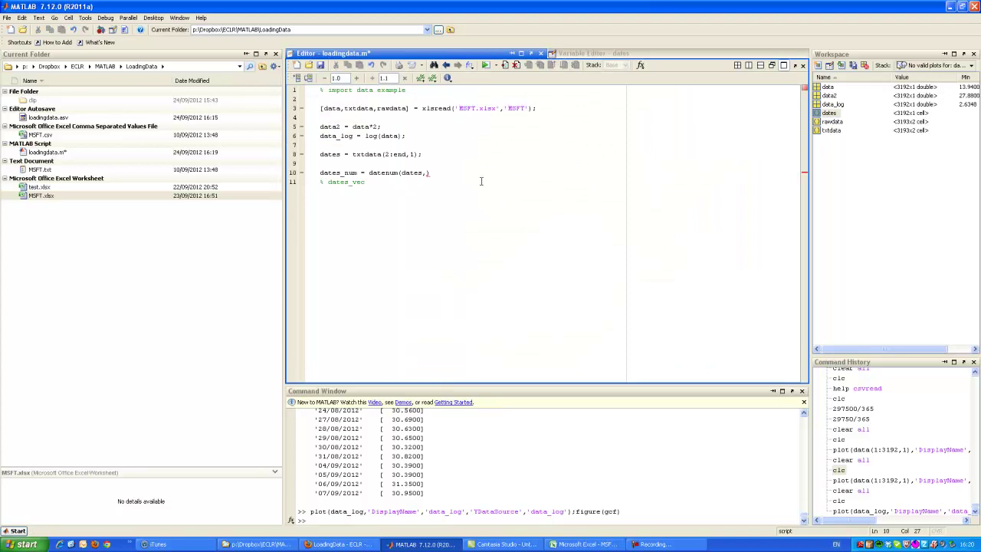
pyautogui.write("'")
pyautogui.write("'")
pyautogui.write('dd')
pyautogui.write('/')
pyautogui.write('mm')
pyautogui.write('/yyy')
pyautogui.write('y')
pyautogui.write(')')
pyautogui.write(';')
pyautogui.hotkey('shift', 'Home')
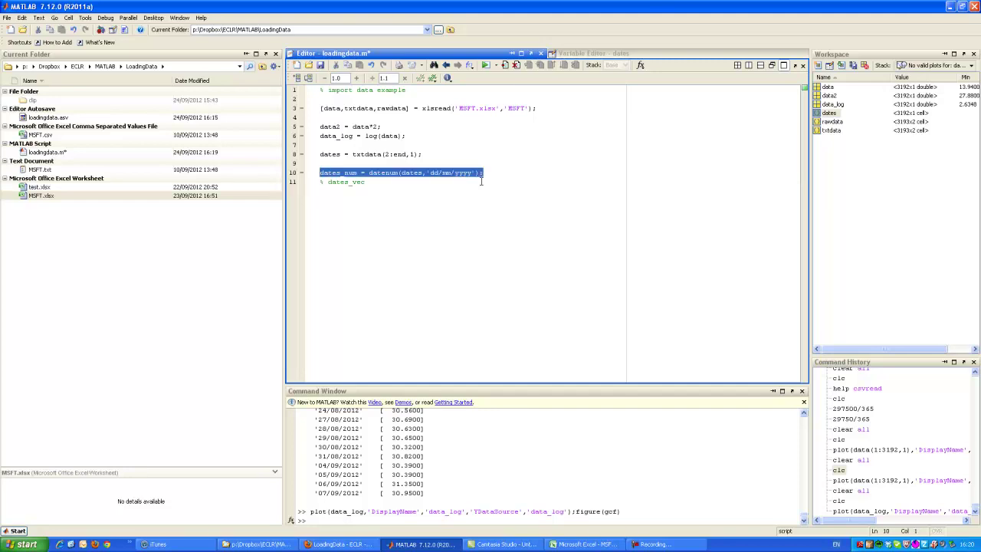
pyautogui.press('F9')
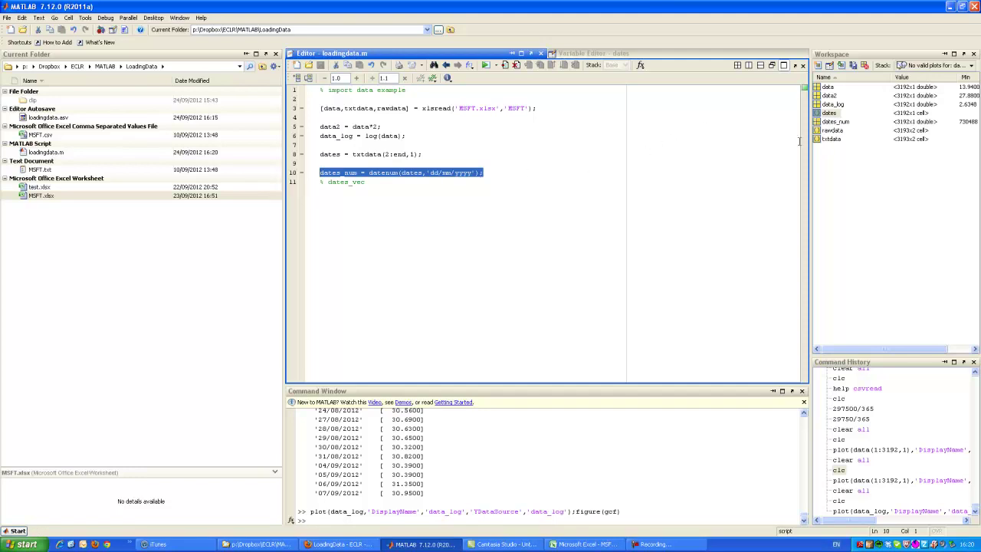
pyautogui.doubleClick(835, 122)
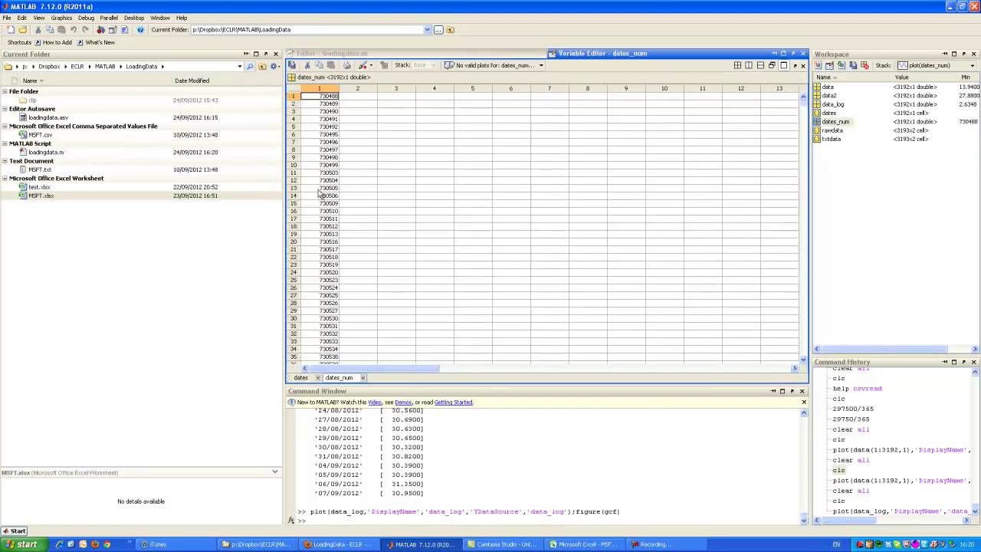
pyautogui.scroll(-6, 326, 184)
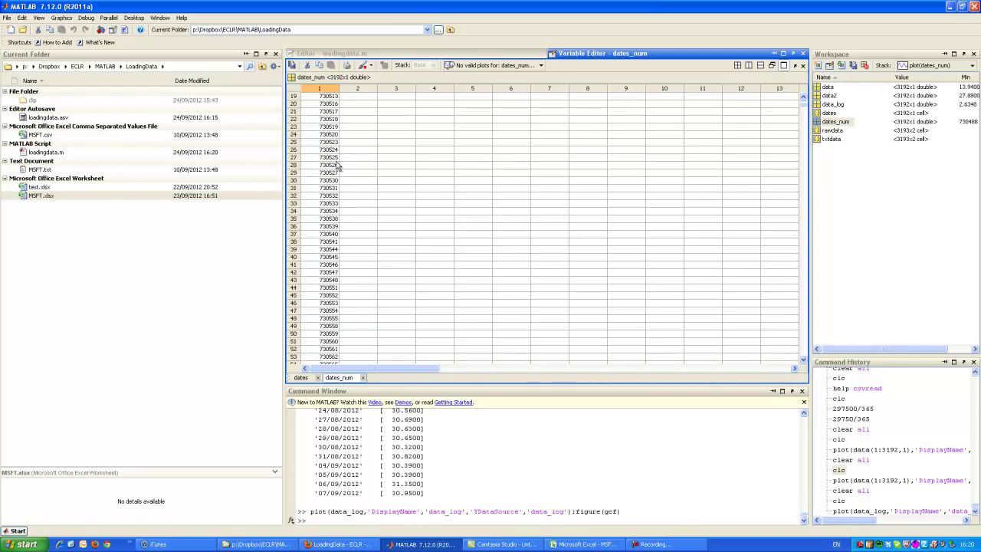
pyautogui.scroll(6, 336, 166)
pyautogui.click(327, 158)
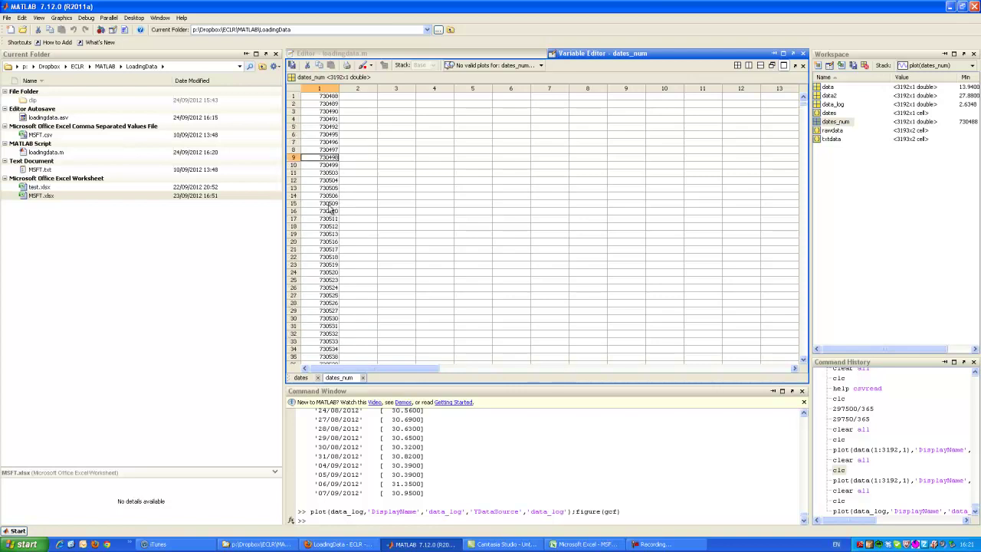
pyautogui.click(328, 96)
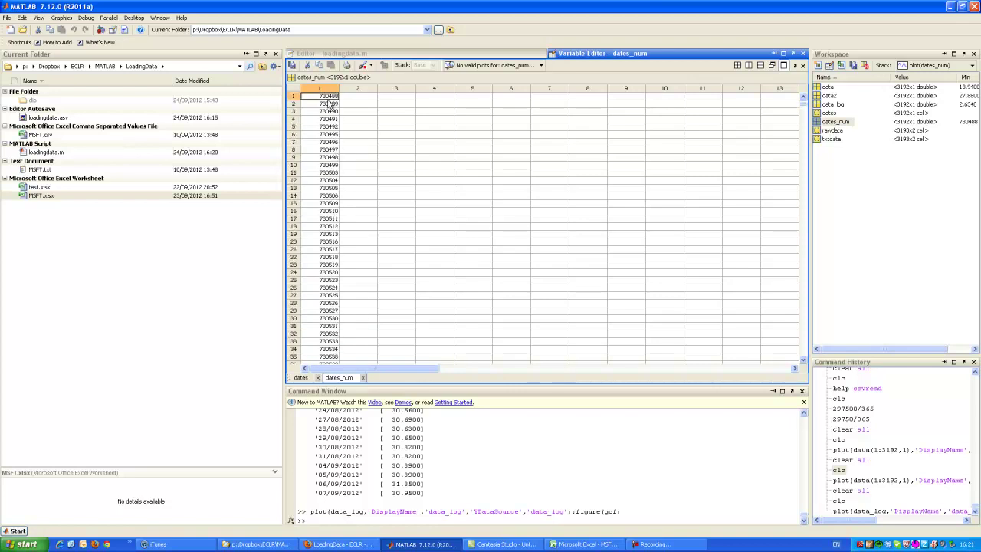
pyautogui.click(301, 378)
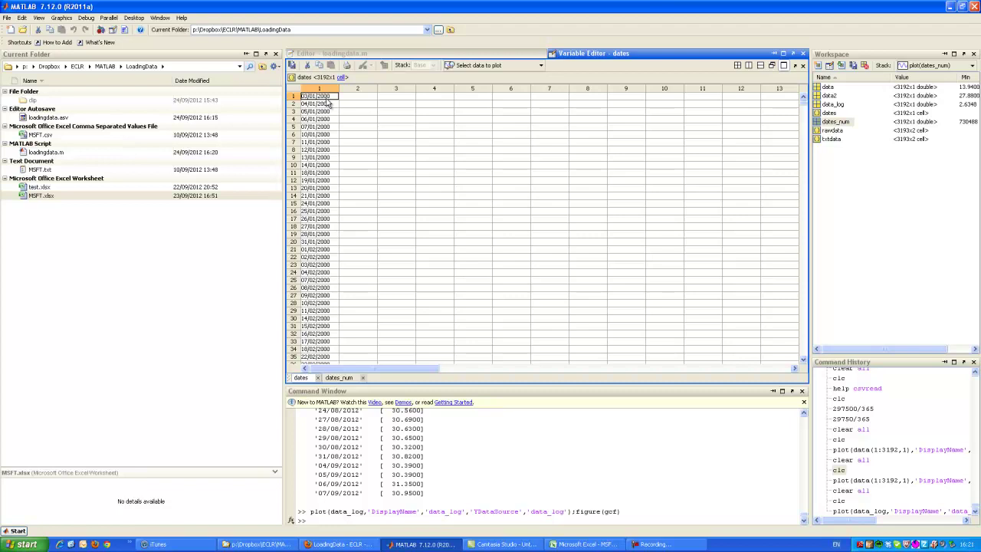
pyautogui.click(335, 378)
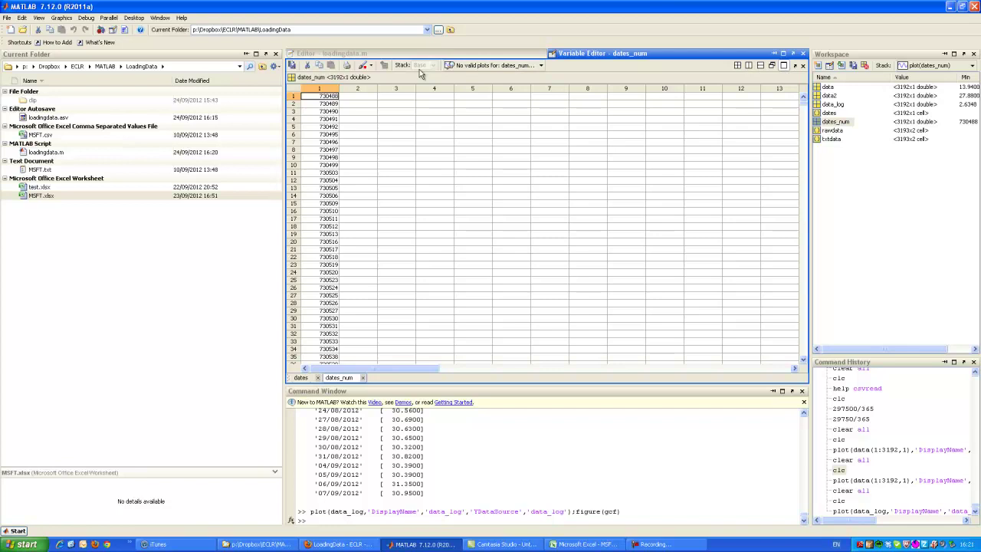
# Step: Uncomment line 11 and rewrite it as dates_vec = datevec(dates_num);
pyautogui.click(399, 57)
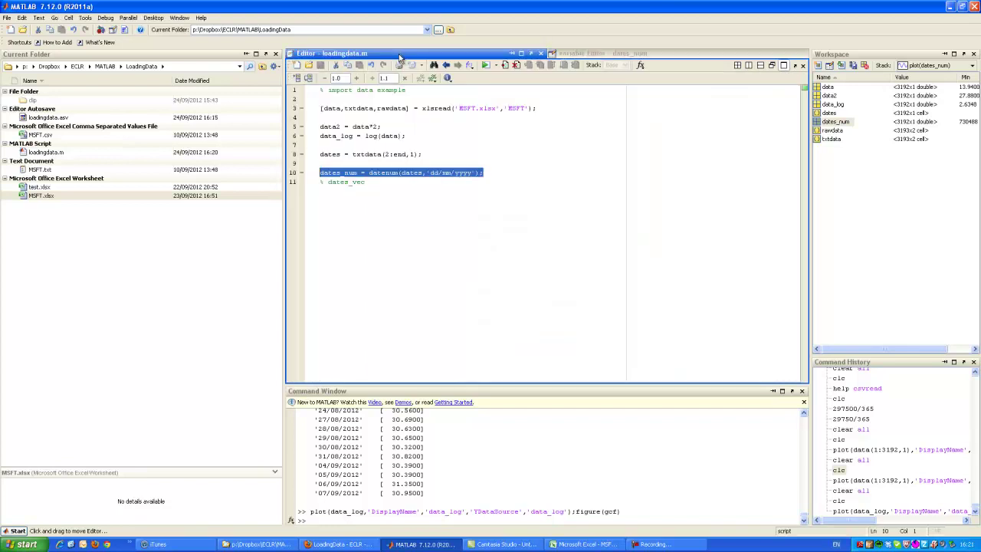
pyautogui.click(387, 184)
pyautogui.click(502, 172)
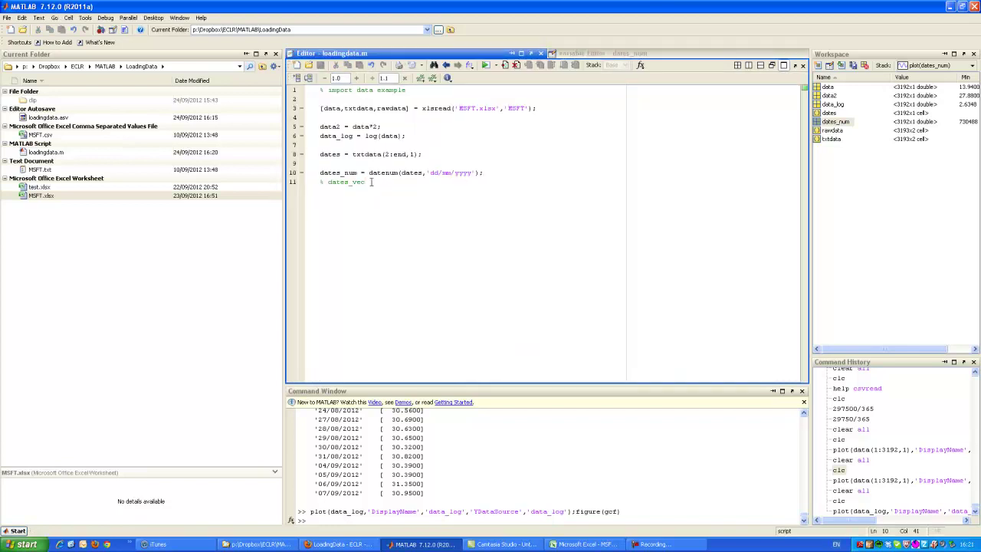
pyautogui.click(320, 181)
pyautogui.press('Delete')
pyautogui.press('Delete')
pyautogui.write('= datevec(dat')
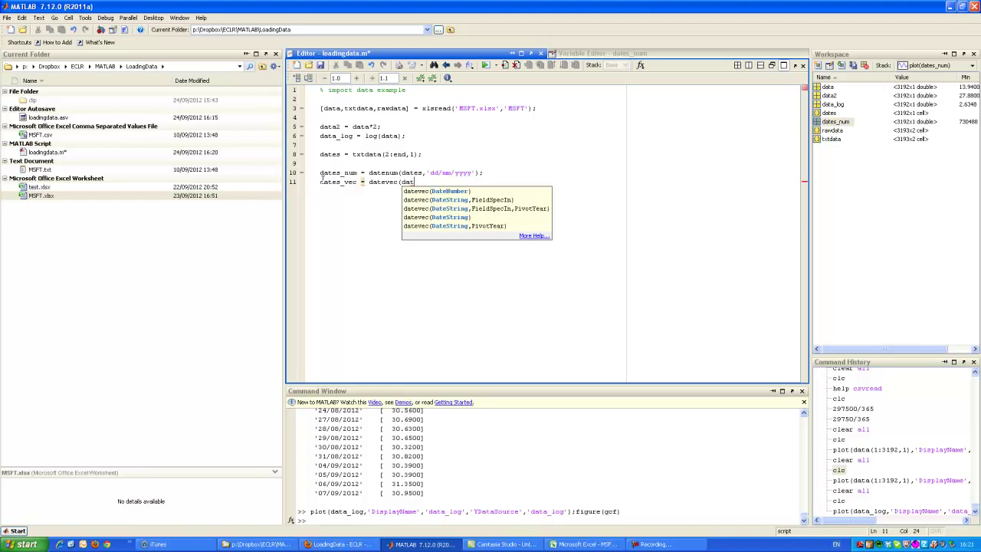
pyautogui.write('es')
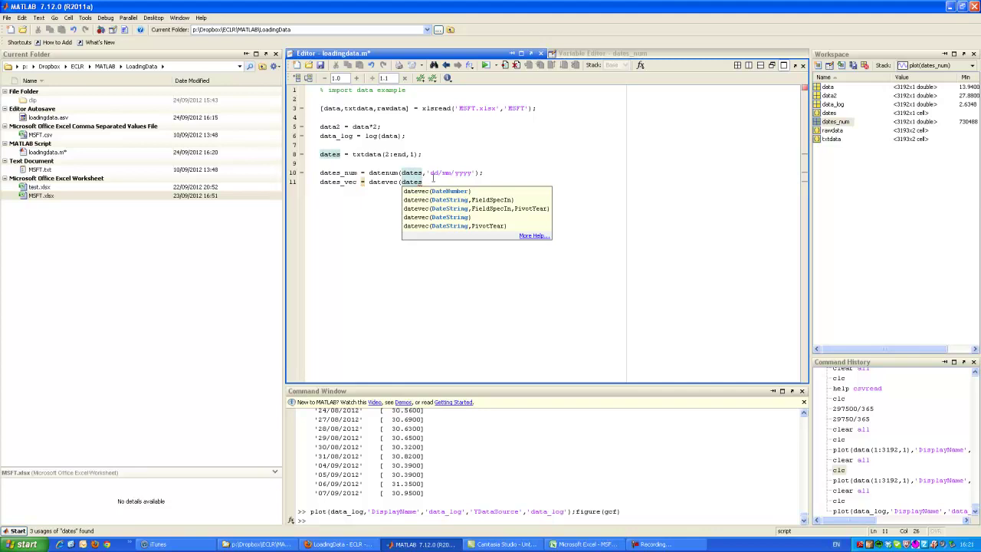
pyautogui.moveTo(423, 172); pyautogui.dragTo(481, 173)
pyautogui.hotkey('ctrl', 'c')
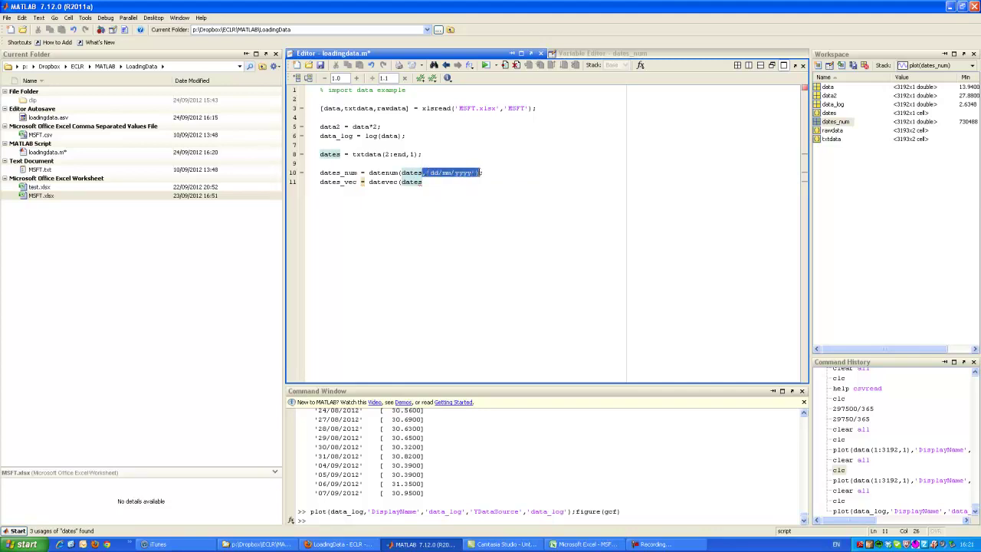
pyautogui.click(433, 183)
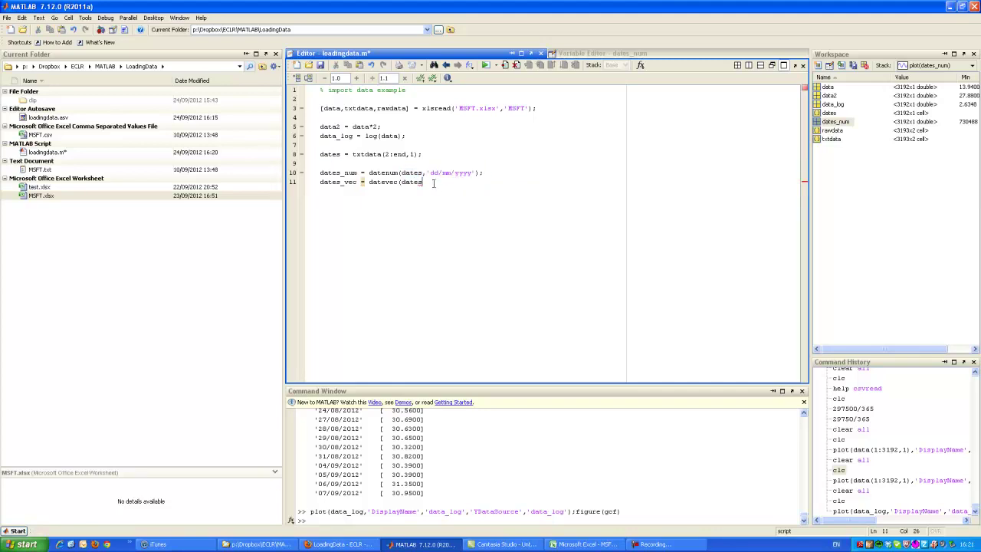
pyautogui.hotkey('ctrl', 'v')
pyautogui.write(';')
pyautogui.click(475, 183)
pyautogui.press('BackSpace')
pyautogui.press('BackSpace')
pyautogui.press('BackSpace')
pyautogui.press('BackSpace')
pyautogui.press('BackSpace')
pyautogui.press('BackSpace')
pyautogui.press('BackSpace')
pyautogui.press('BackSpace')
pyautogui.press('BackSpace')
pyautogui.press('BackSpace')
pyautogui.press('BackSpace')
pyautogui.press('BackSpace')
pyautogui.press('BackSpace')
pyautogui.press('BackSpace')
pyautogui.press('BackSpace')
pyautogui.press('BackSpace')
pyautogui.press('BackSpace')
pyautogui.press('BackSpace')
pyautogui.write('dates_num')
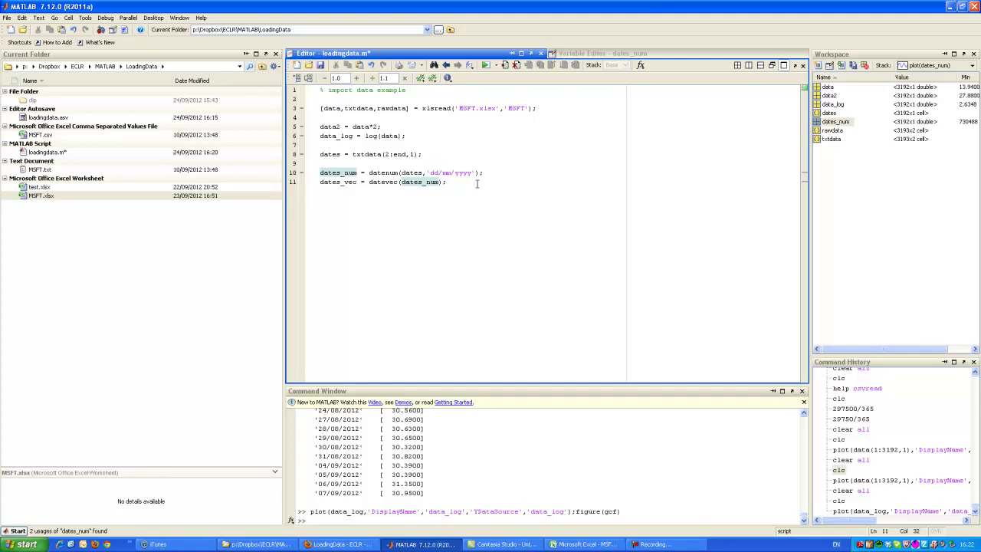
# Step: Run the script with F5 and select the new 3192x6 dates_vec in the Workspace
pyautogui.hotkey('shift', 'Home')
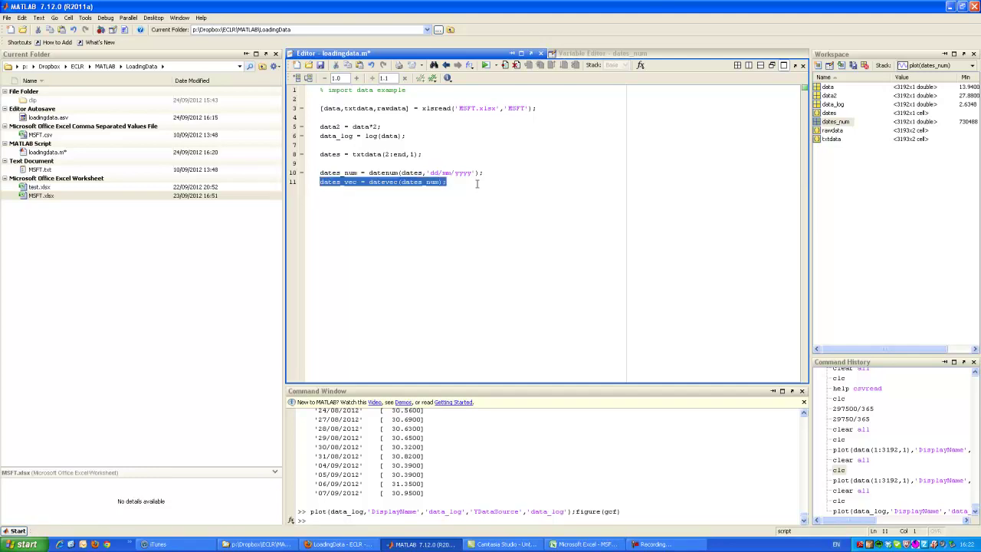
pyautogui.press('F5')
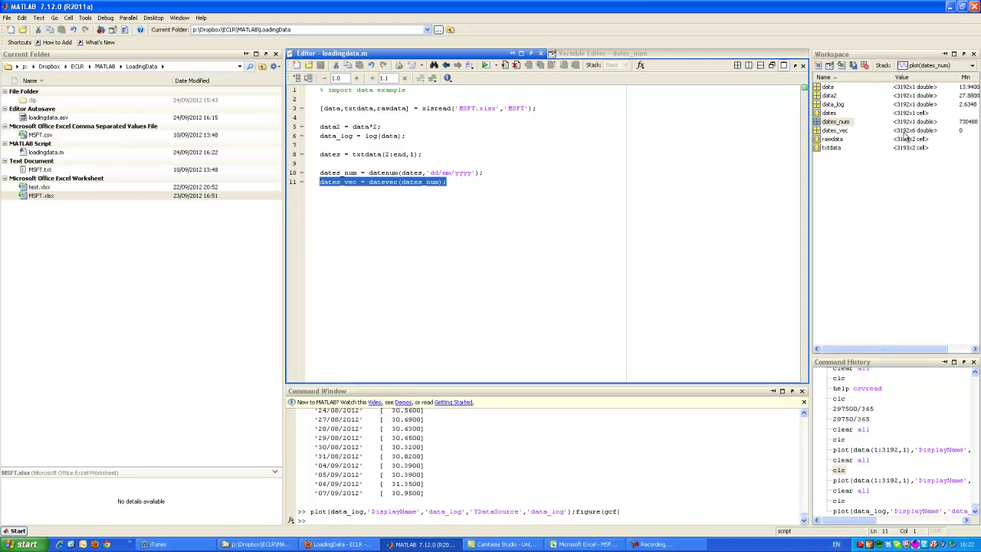
pyautogui.click(907, 132)
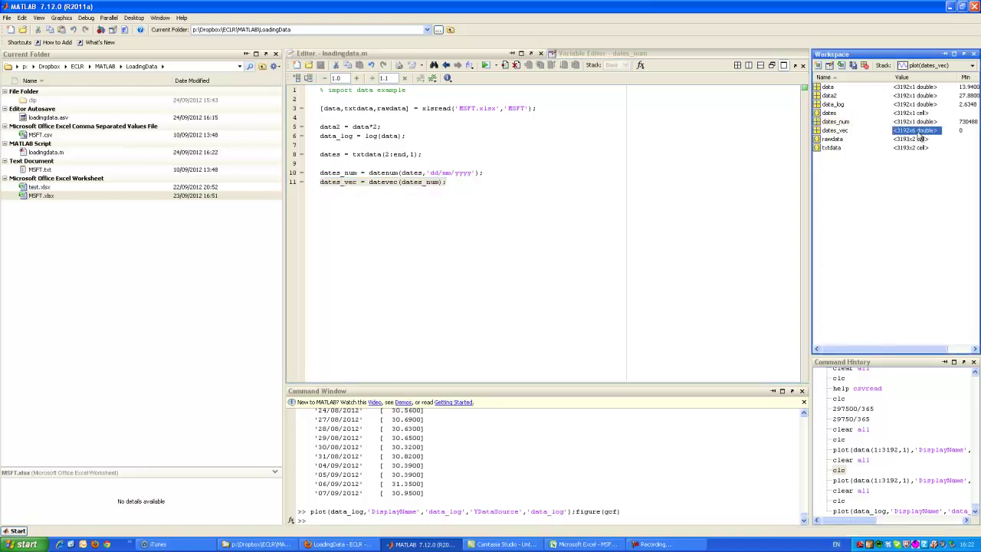
pyautogui.doubleClick(831, 132)
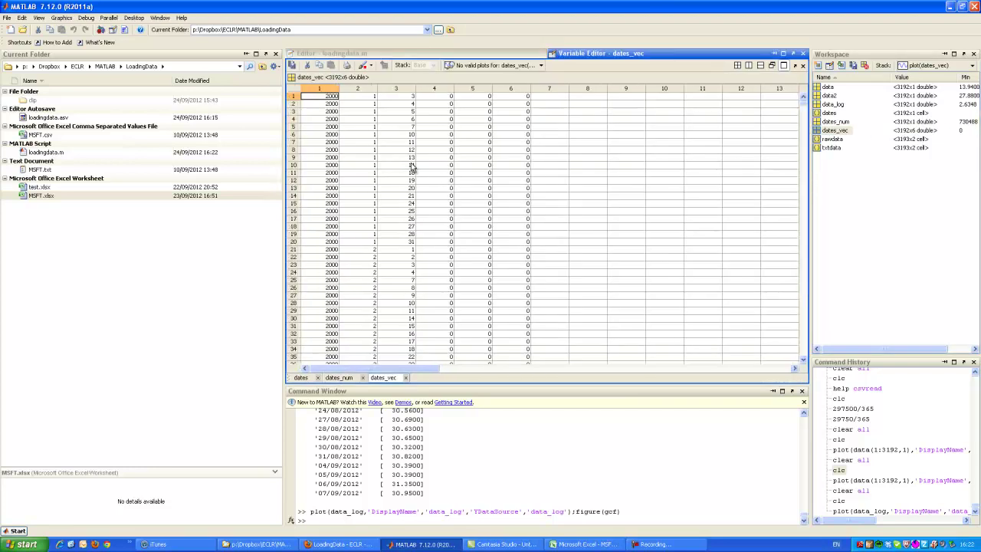
pyautogui.click(391, 167)
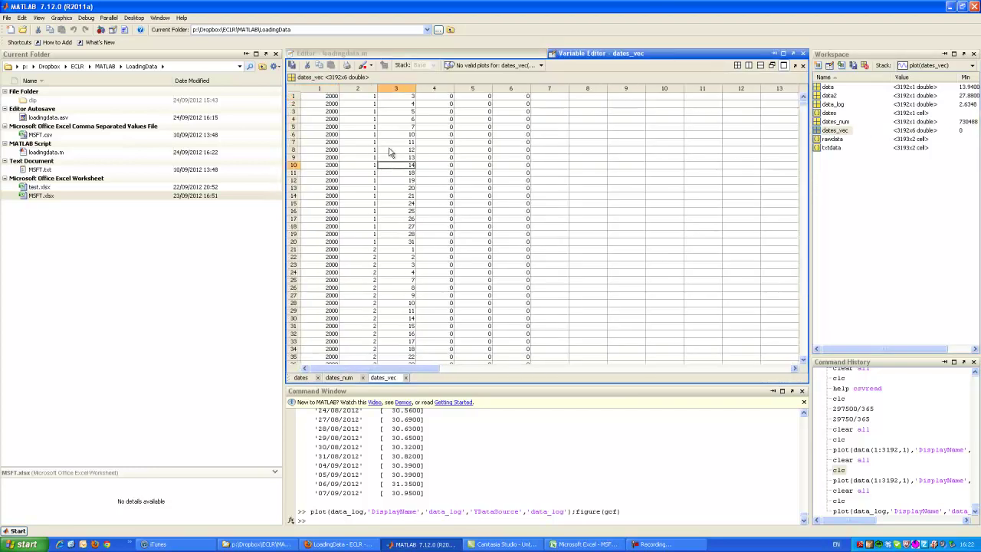
pyautogui.click(334, 90)
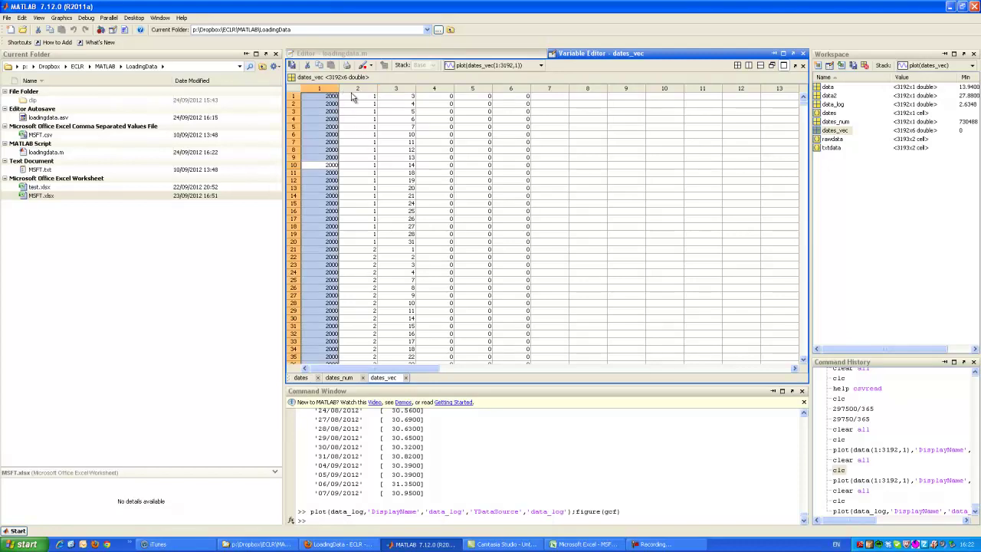
pyautogui.click(357, 90)
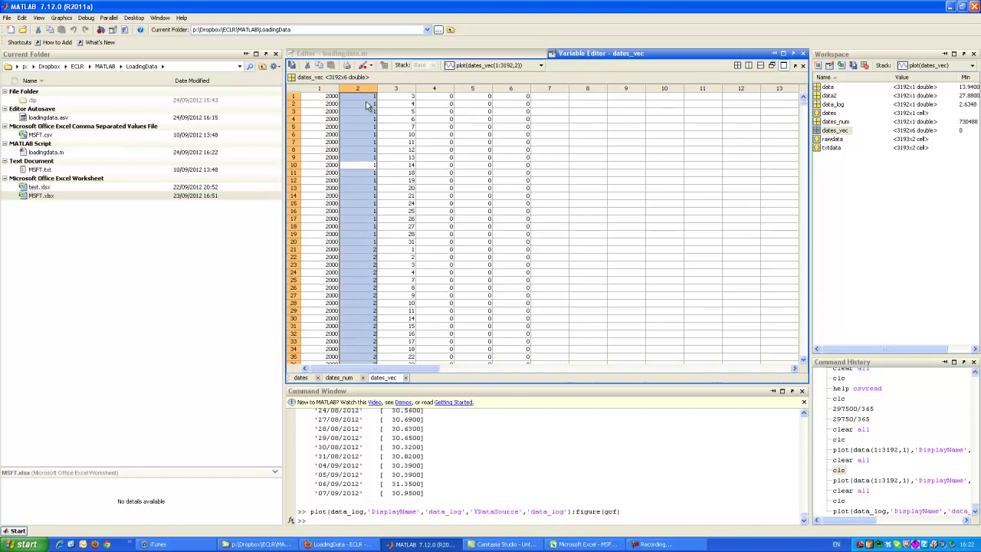
pyautogui.click(404, 90)
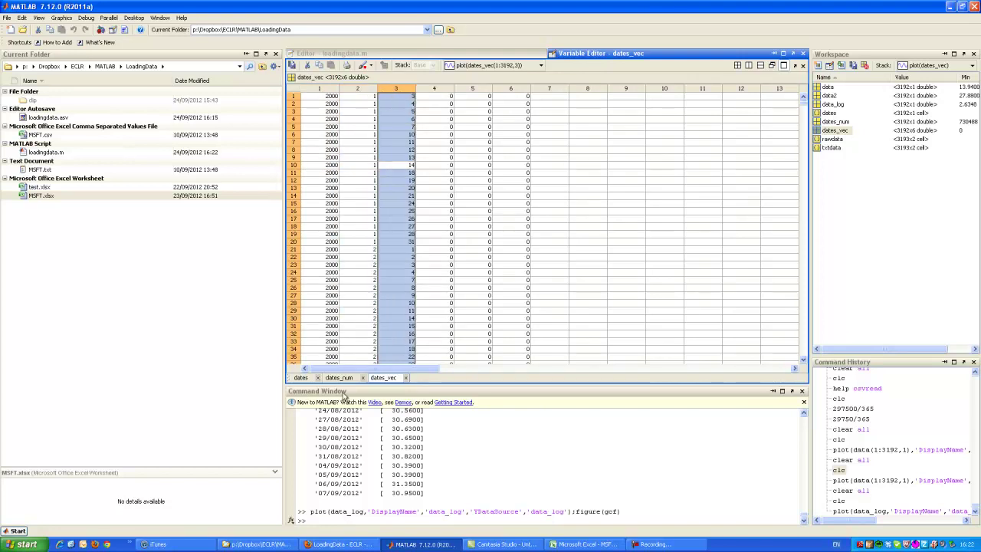
pyautogui.click(301, 378)
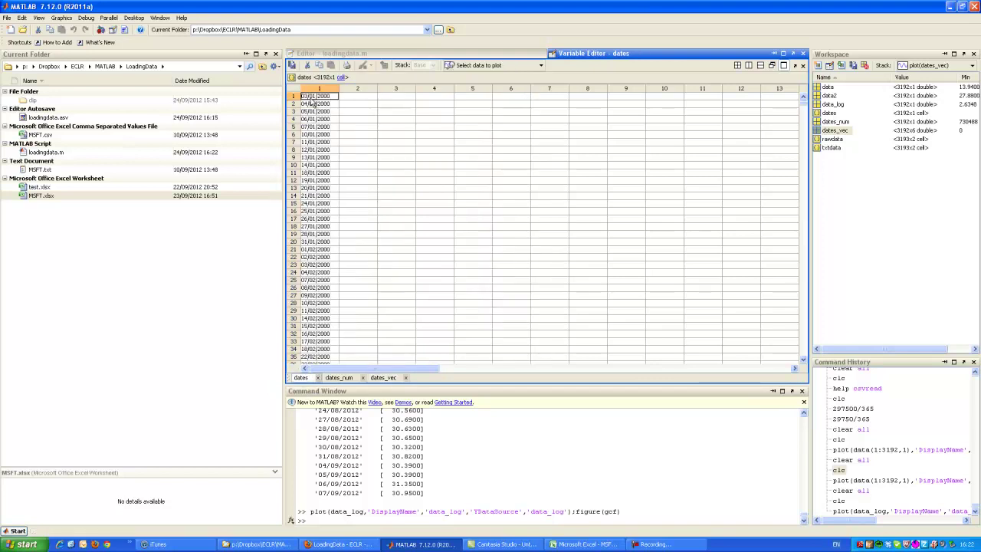
pyautogui.click(383, 378)
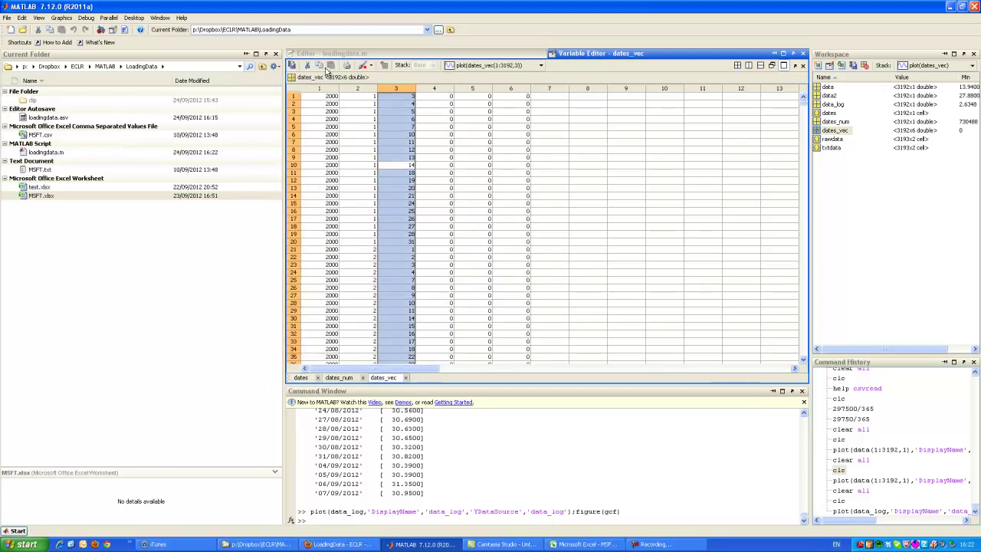
pyautogui.click(329, 100)
pyautogui.click(365, 97)
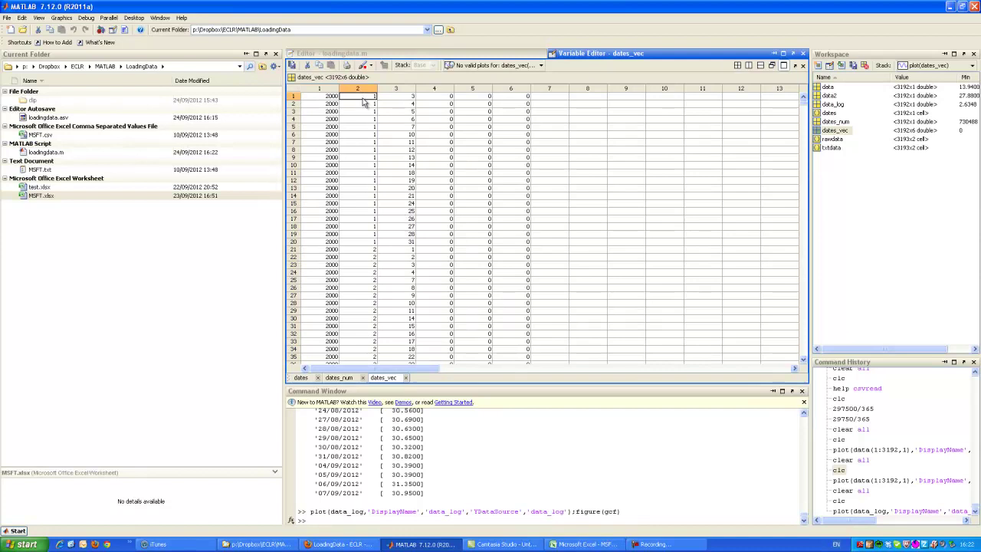
pyautogui.click(402, 99)
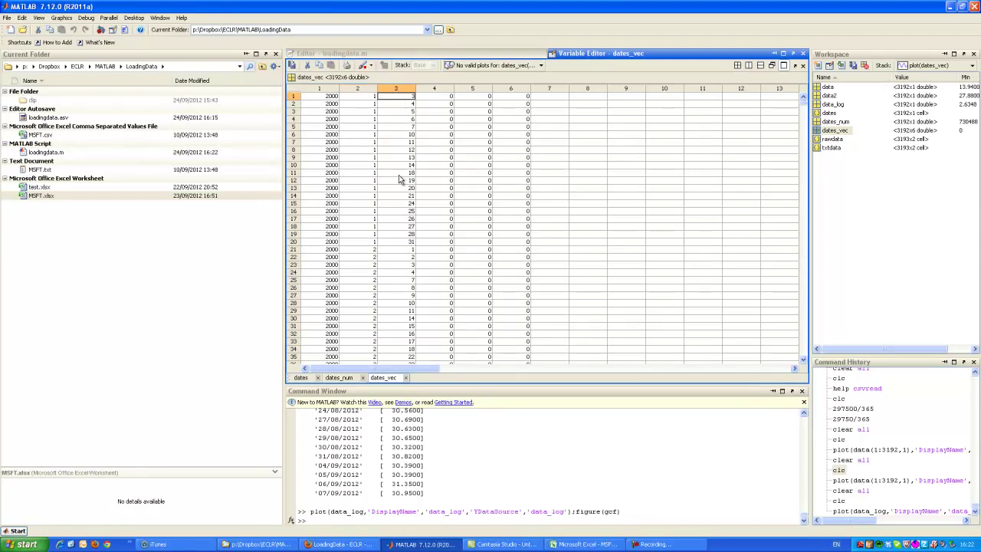
pyautogui.press('Right')
pyautogui.press('Right')
pyautogui.press('Right')
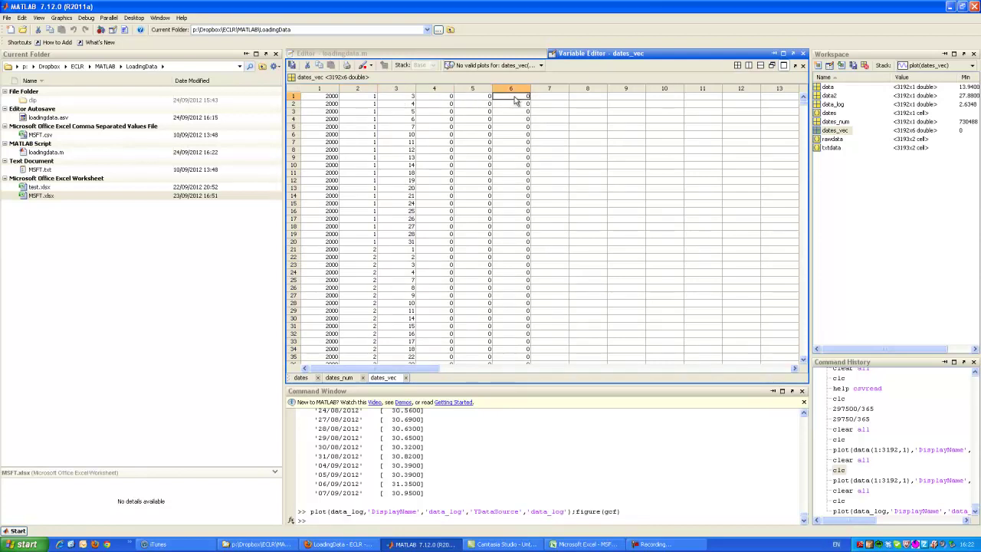
pyautogui.click(434, 90)
pyautogui.click(476, 90)
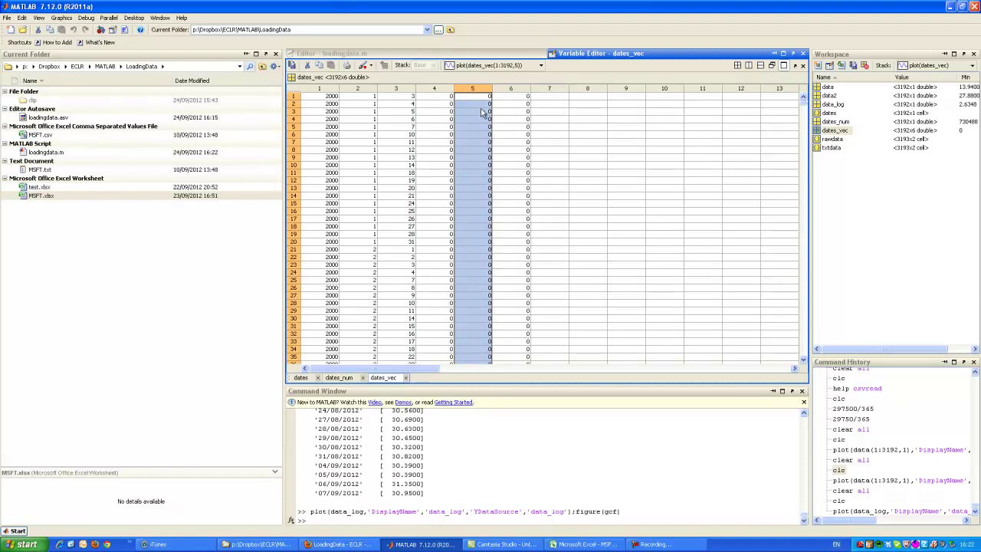
pyautogui.click(510, 90)
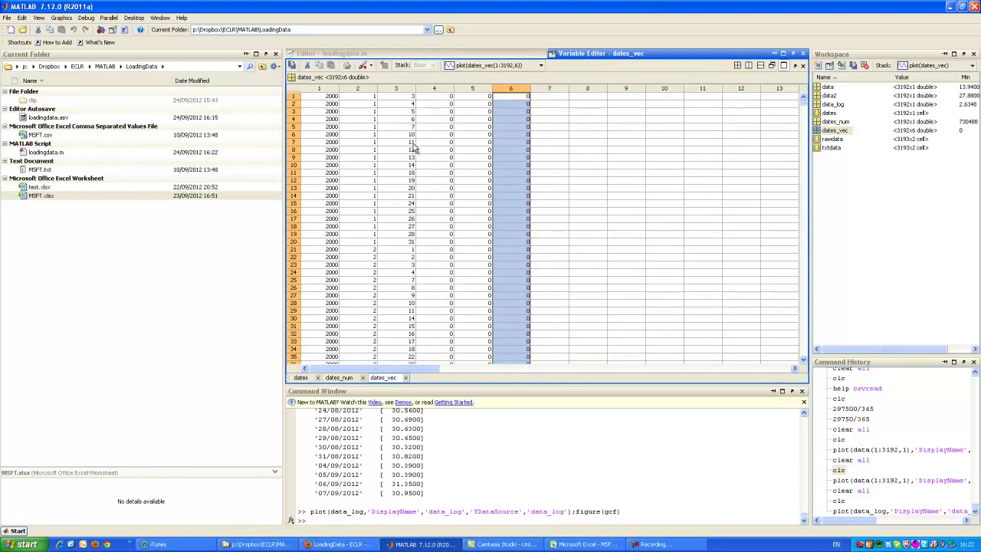
pyautogui.click(600, 154)
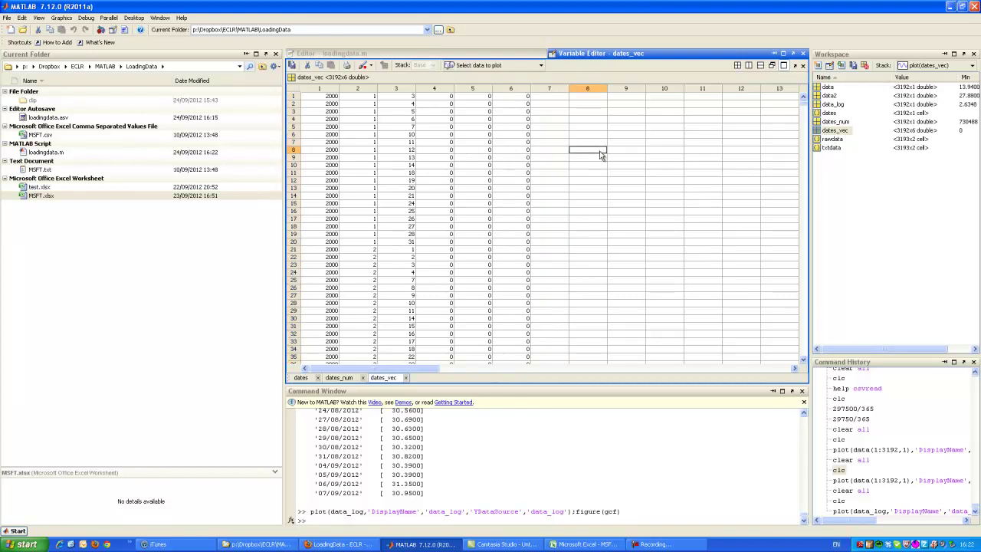
pyautogui.click(469, 54)
pyautogui.click(495, 202)
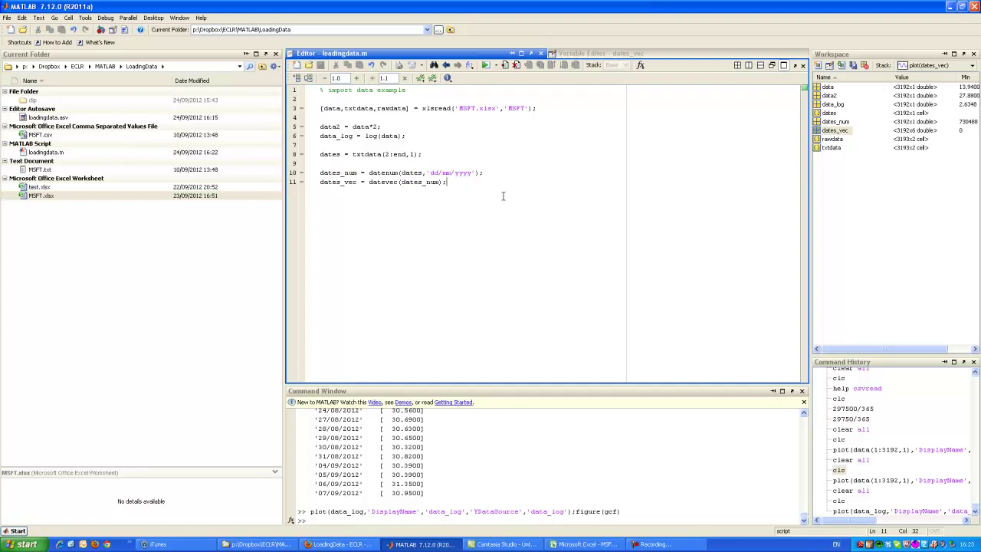
# Step: Insert a new line starting dates_m = datenum( with a date string
pyautogui.press('Home')
pyautogui.press('Return')
pyautogui.write('dates')
pyautogui.write('_')
pyautogui.write('n')
pyautogui.write(' = dae')
pyautogui.press('BackSpace')
pyautogui.write('tenum(')
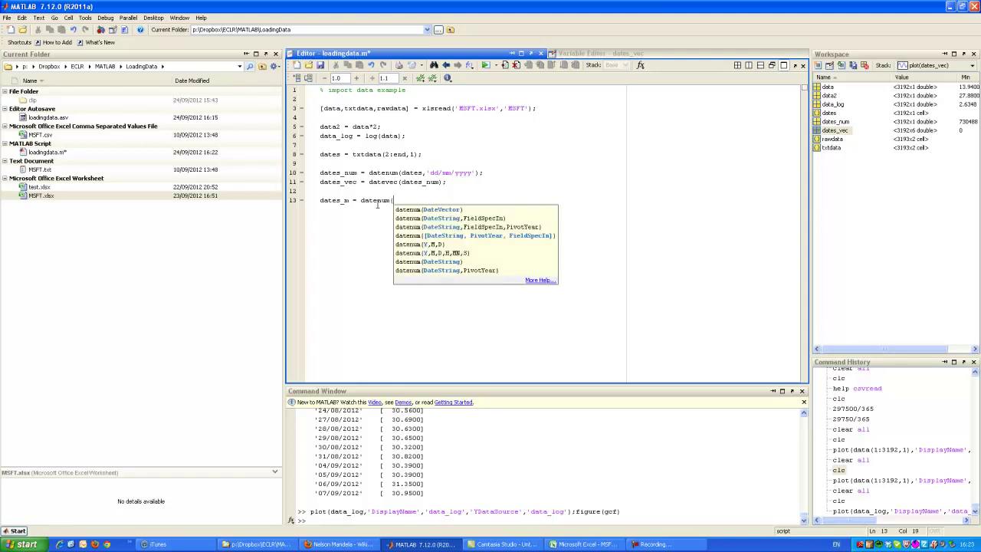
pyautogui.write("'")
pyautogui.write('10/0')
pyautogui.write('7/')
pyautogui.write('19')
pyautogui.write('10')
# Step: Fix the date to '07/18/1918', add the 'mm/dd/yyyy' format, and run with F5
pyautogui.write("'")
pyautogui.press('Left')
pyautogui.press('Left')
pyautogui.press('Left')
pyautogui.press('BackSpace')
pyautogui.press('BackSpace')
pyautogui.press('BackSpace')
pyautogui.write('07/')
pyautogui.press('End')
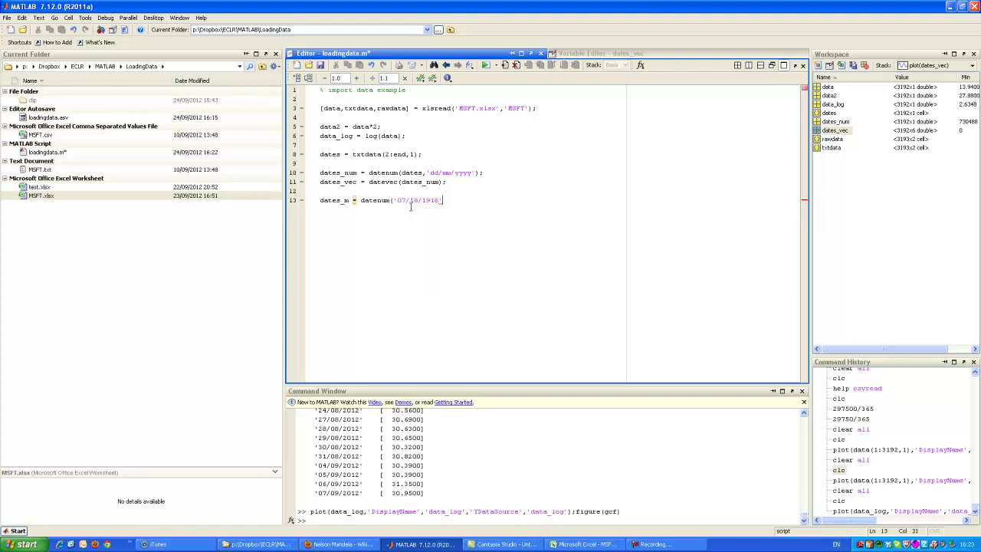
pyautogui.write(",'mm/dd/yyyy');")
pyautogui.hotkey('shift', 'Home')
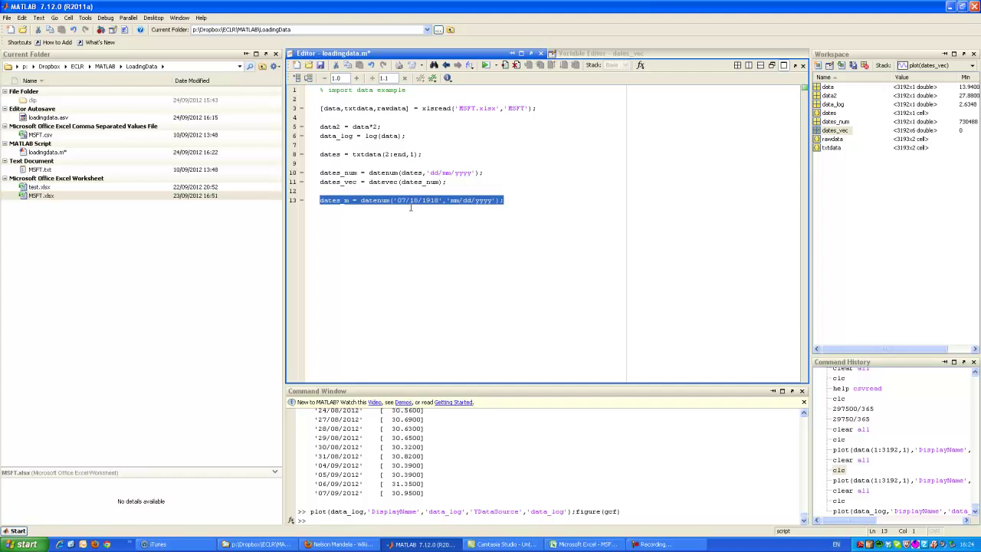
pyautogui.press('F5')
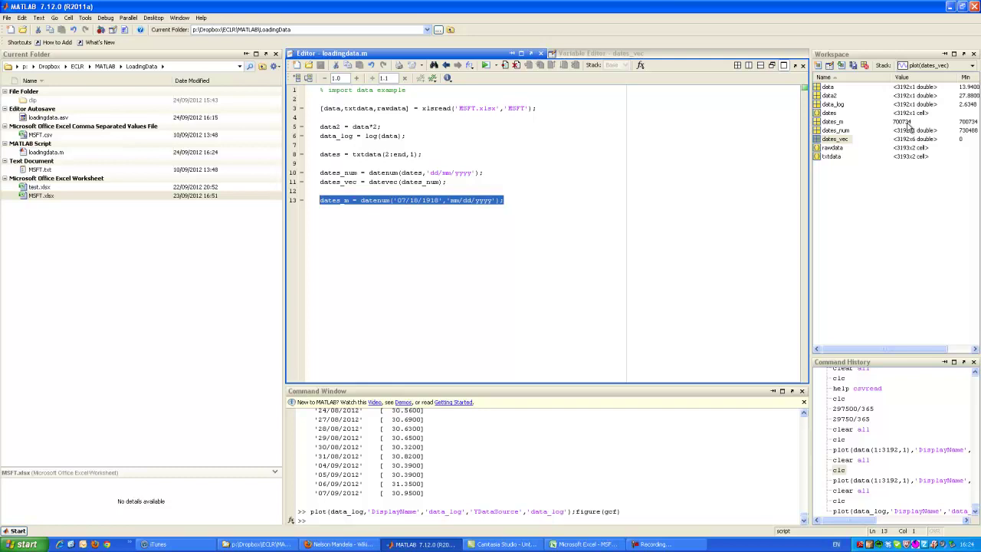
# Step: Add line 15 difference = dates_num(end)-dates_m and run it, giving 34385
pyautogui.click(511, 256)
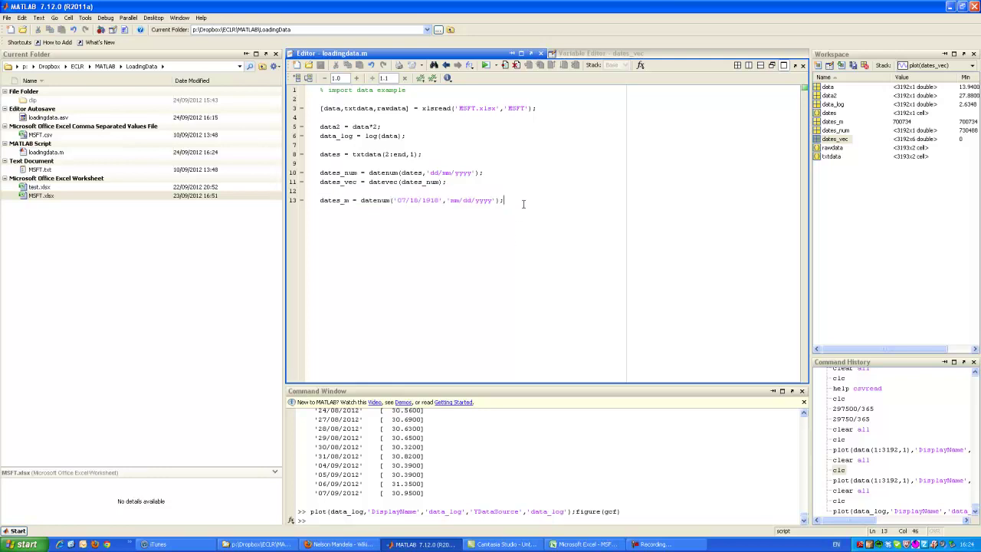
pyautogui.press('Return')
pyautogui.press('Return')
pyautogui.moveTo(397, 200); pyautogui.dragTo(440, 200)
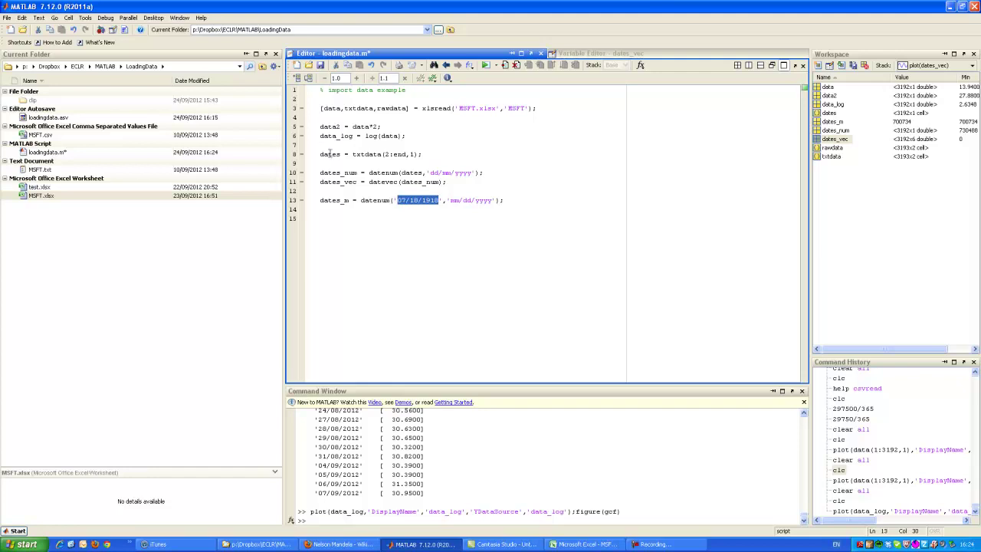
pyautogui.click(420, 209)
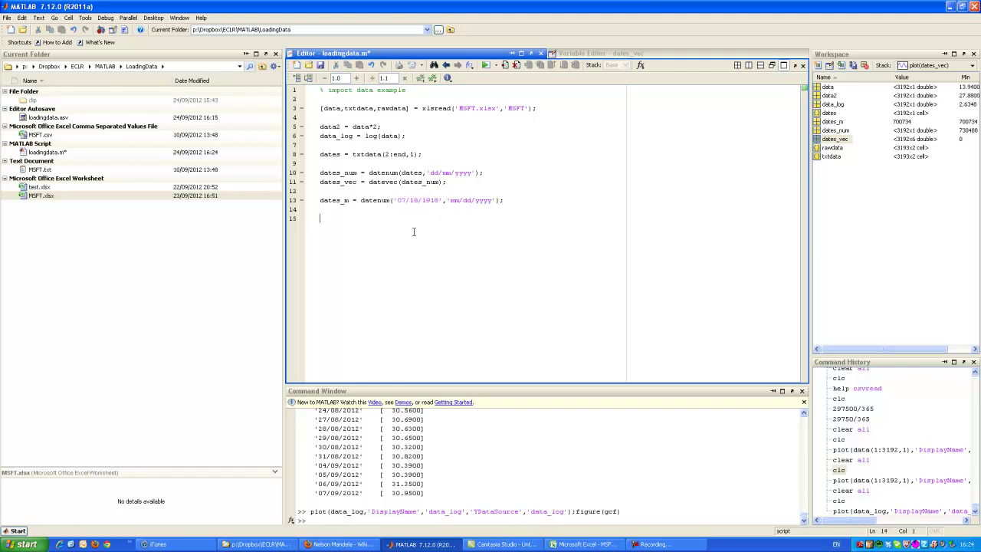
pyautogui.write('difference')
pyautogui.moveTo(441, 201); pyautogui.dragTo(395, 201)
pyautogui.click(400, 221)
pyautogui.write('=')
pyautogui.write('dates')
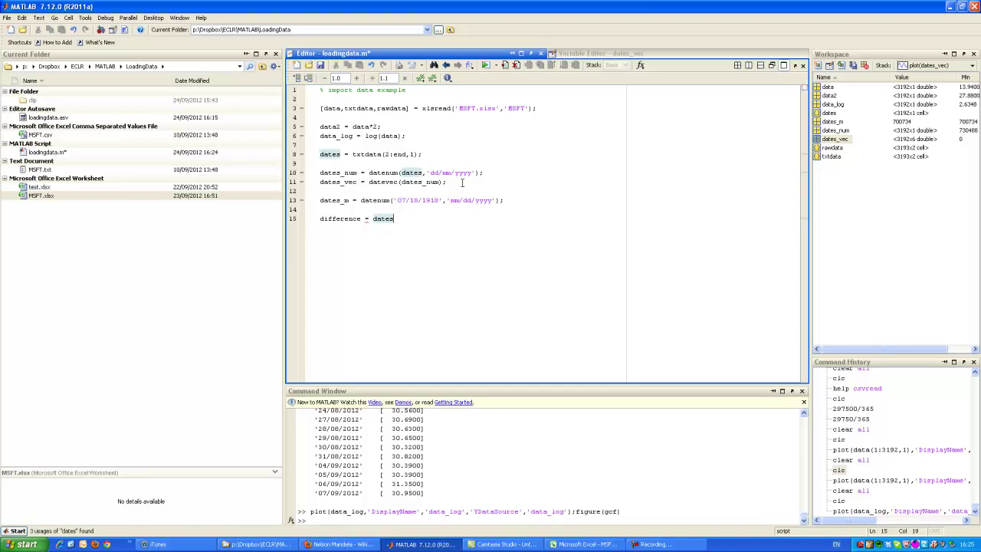
pyautogui.write('_num')
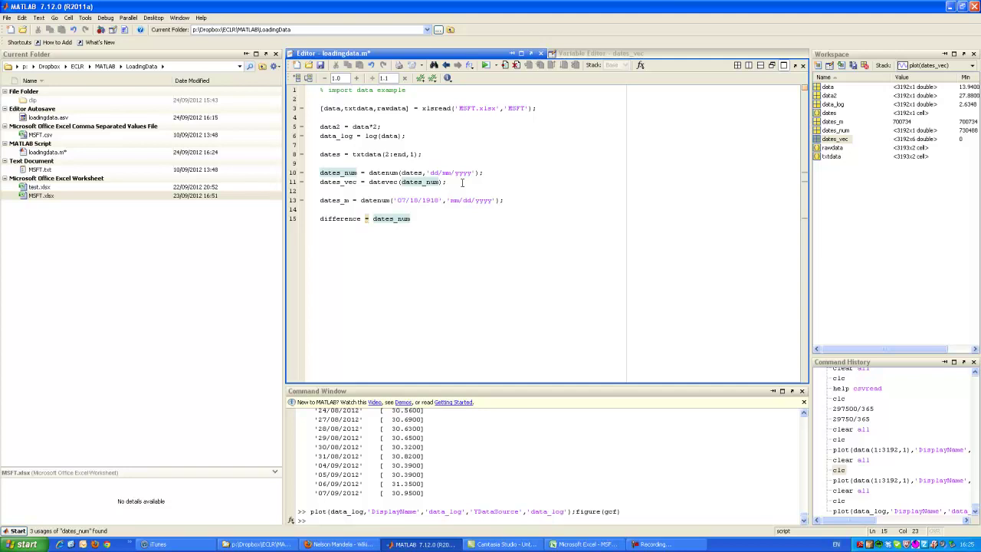
pyautogui.write('(end')
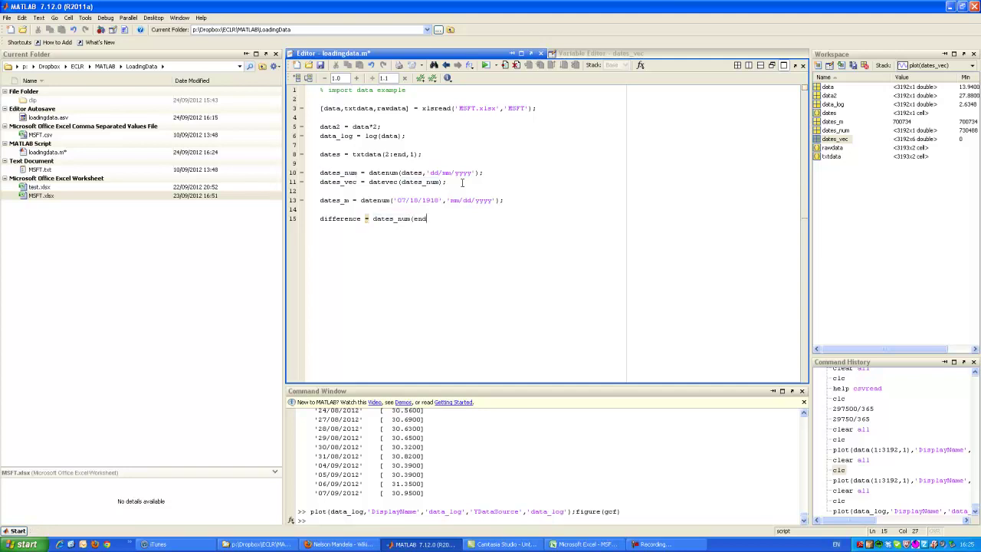
pyautogui.write(')-dates_m')
pyautogui.hotkey('shift', 'Home')
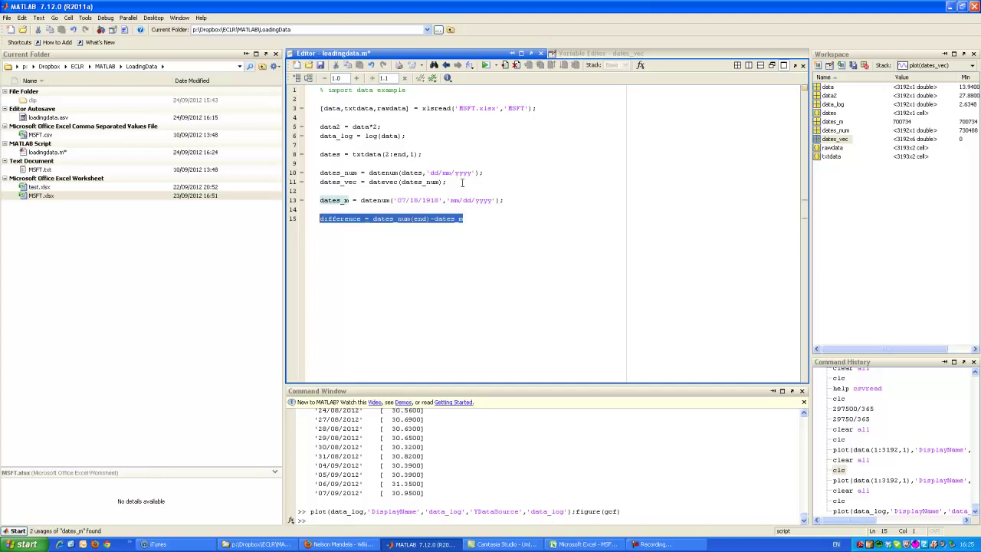
pyautogui.press('F5')
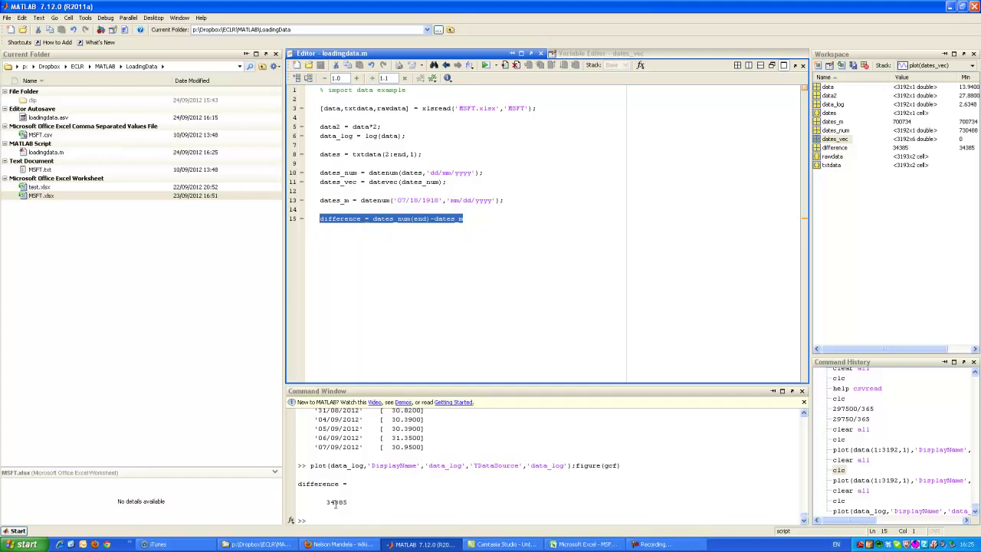
# Step: Evaluate 34385/365 at the prompt, getting 94.2055 years
pyautogui.click(349, 501)
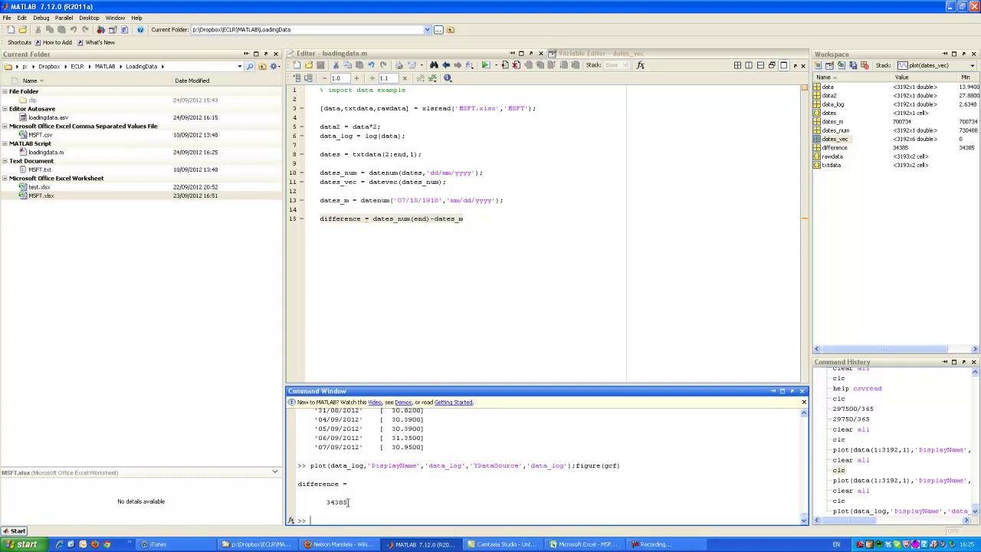
pyautogui.doubleClick(327, 502)
pyautogui.write('34385/365')
pyautogui.press('Return')
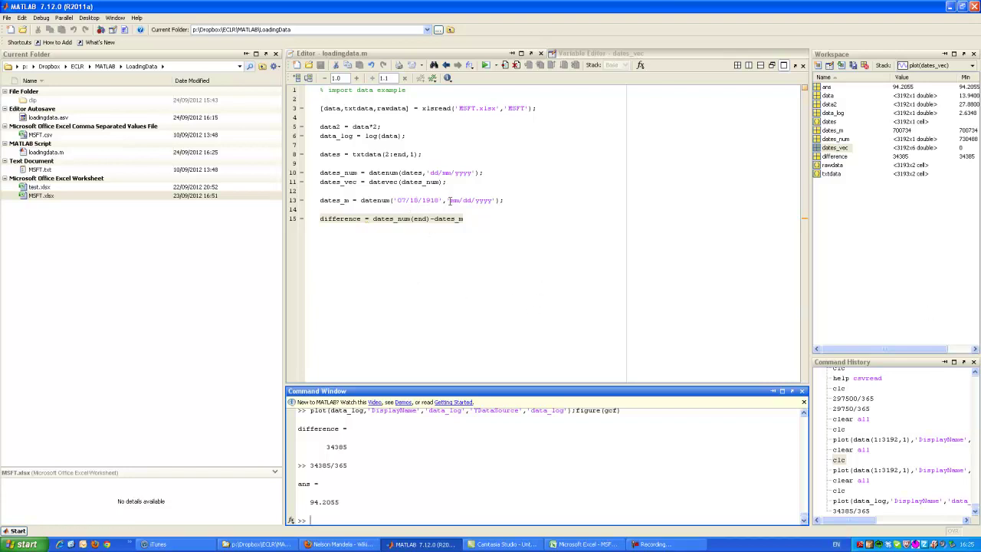
pyautogui.click(492, 327)
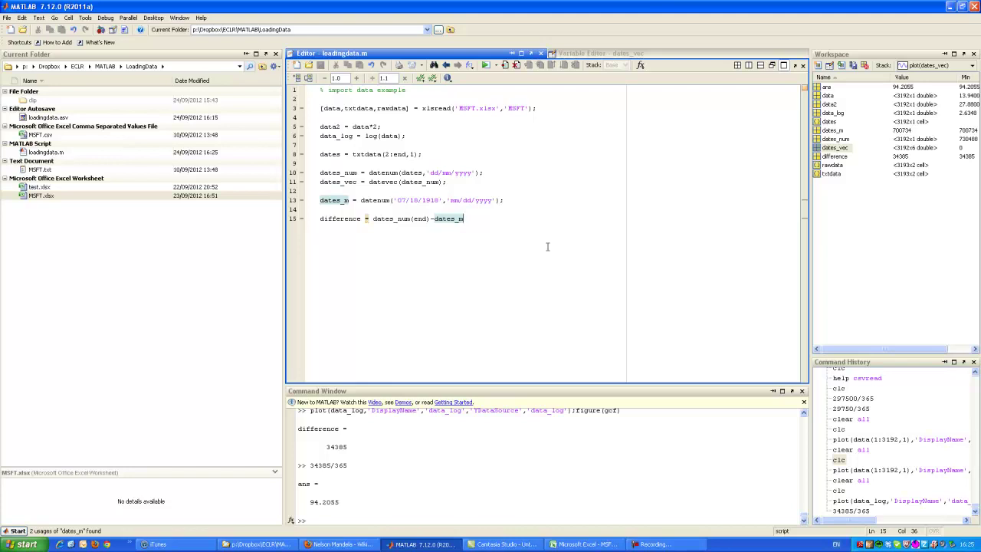
# Step: Show help csvread in an enlarged Command Window and end line 15 with a semicolon
pyautogui.click(408, 219)
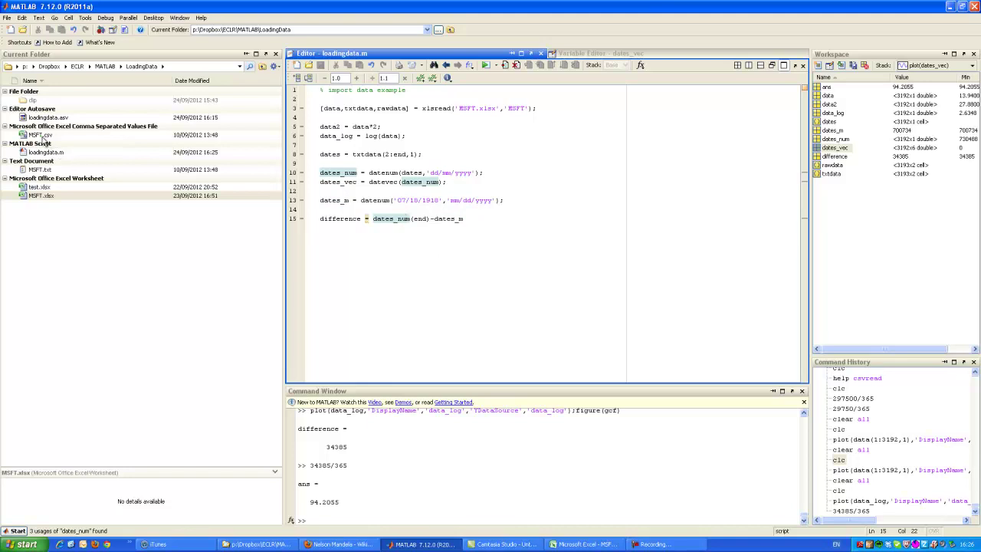
pyautogui.click(349, 514)
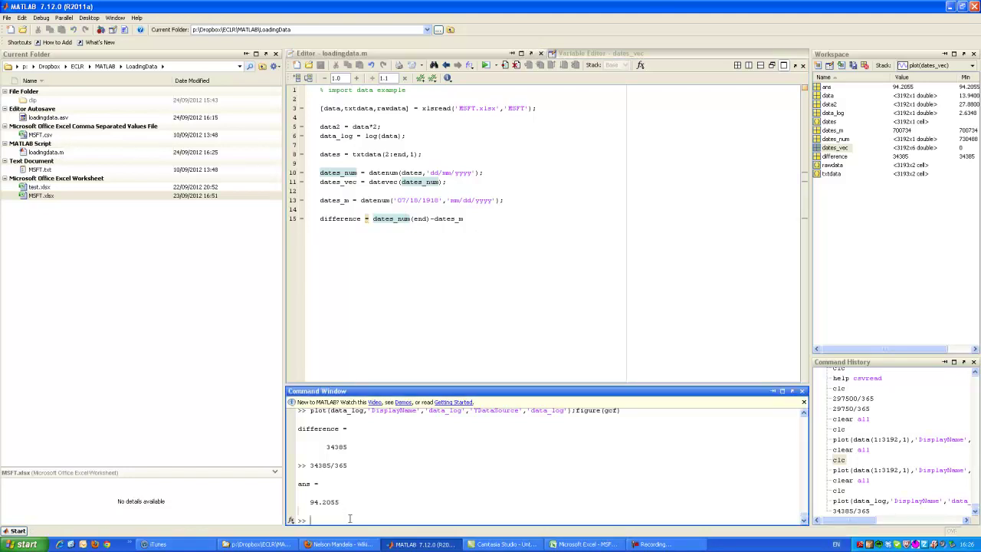
pyautogui.write('csvread')
pyautogui.press('Home')
pyautogui.write('help')
pyautogui.press('Return')
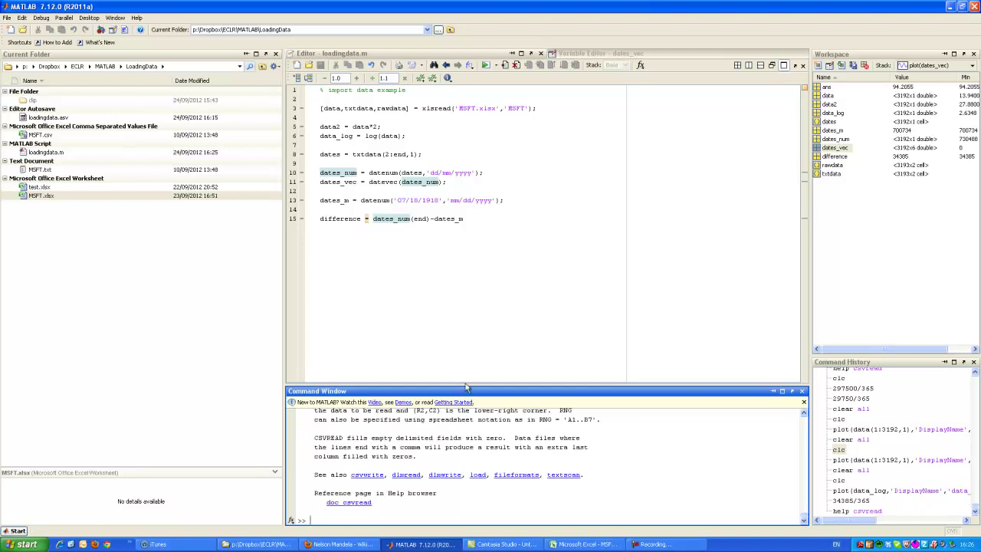
pyautogui.moveTo(466, 387); pyautogui.dragTo(465, 298)
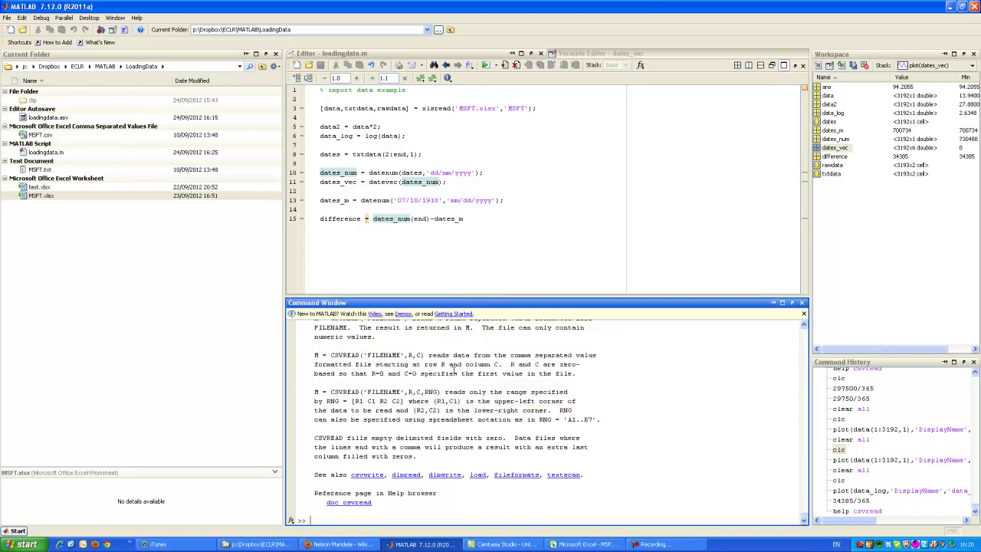
pyautogui.scroll(5, 460, 387)
pyautogui.scroll(-5, 462, 398)
pyautogui.click(459, 220)
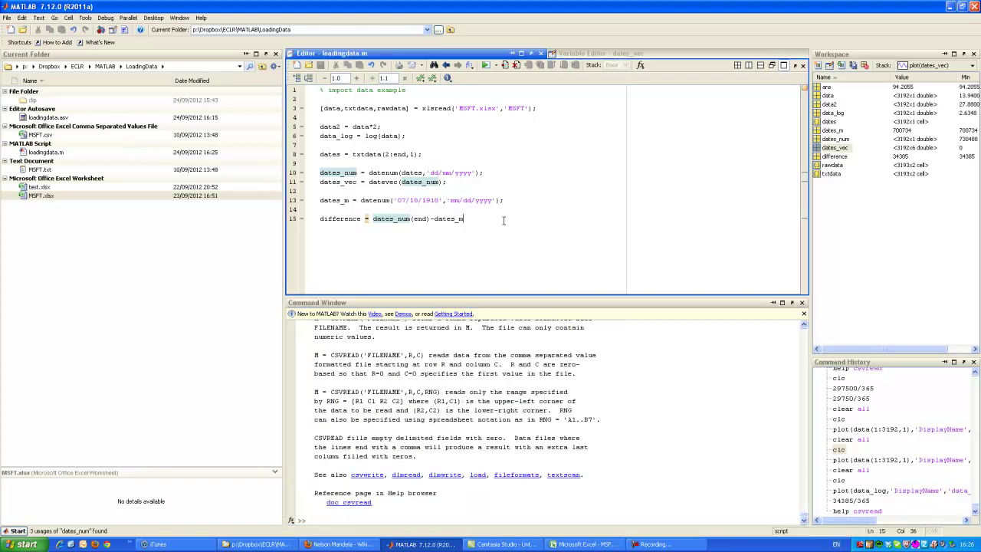
pyautogui.write(';')
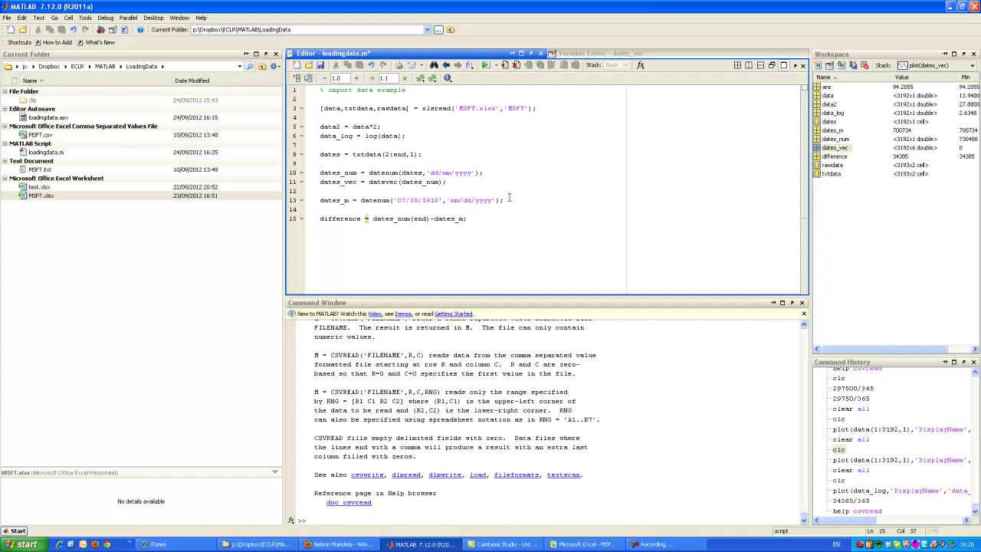
# Step: Delete script lines 4–15 and change the import to xlsread('test.xlsx')
pyautogui.click(403, 161)
pyautogui.moveTo(480, 220); pyautogui.dragTo(278, 119)
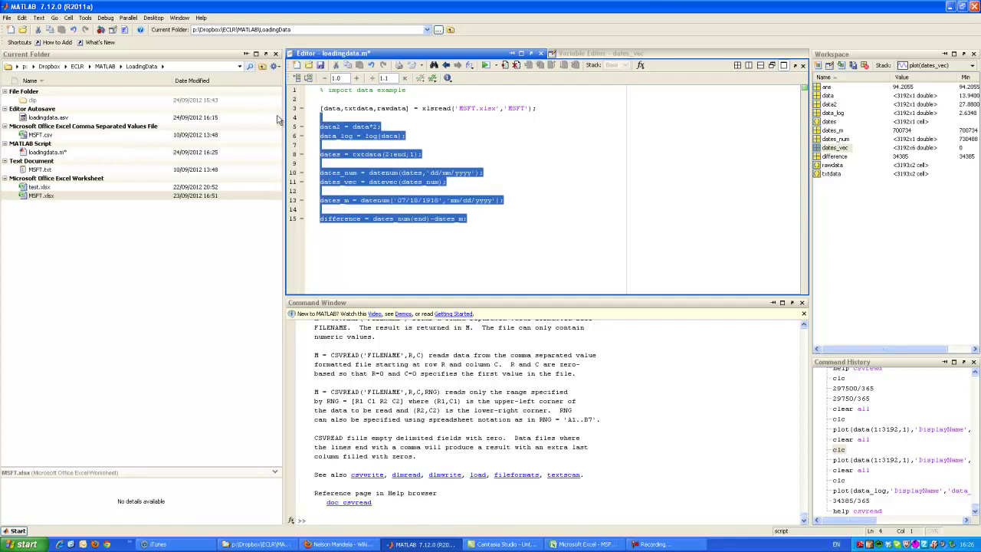
pyautogui.press('Delete')
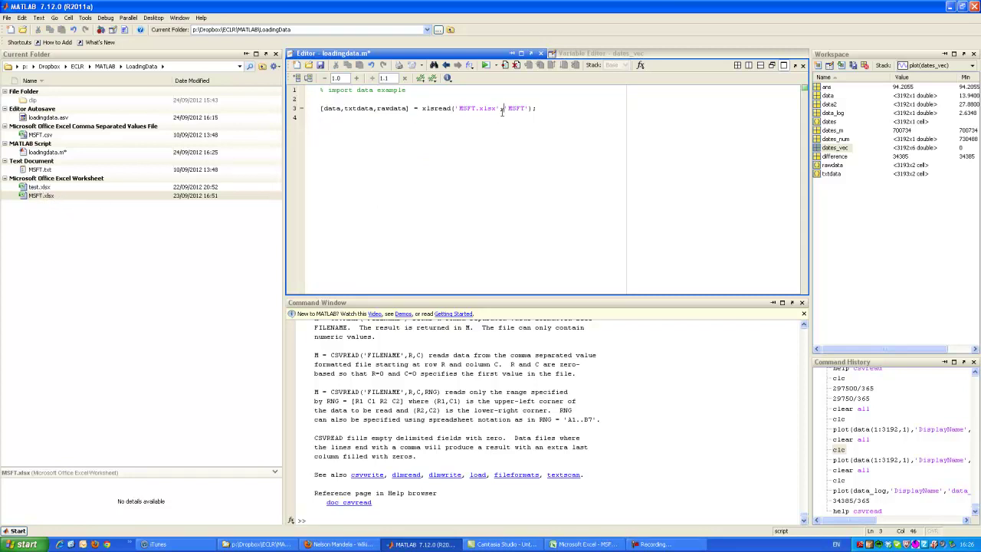
pyautogui.click(478, 108)
pyautogui.press('BackSpace')
pyautogui.press('BackSpace')
pyautogui.press('BackSpace')
pyautogui.press('BackSpace')
pyautogui.write('test')
pyautogui.press('Left')
pyautogui.press('BackSpace')
pyautogui.press('BackSpace')
pyautogui.press('BackSpace')
pyautogui.press('BackSpace')
pyautogui.press('BackSpace')
pyautogui.press('BackSpace')
pyautogui.press('BackSpace')
# Step: Rerun clear all and clc from history, run the script, and open rawdata (3193x3 cell)
pyautogui.click(530, 137)
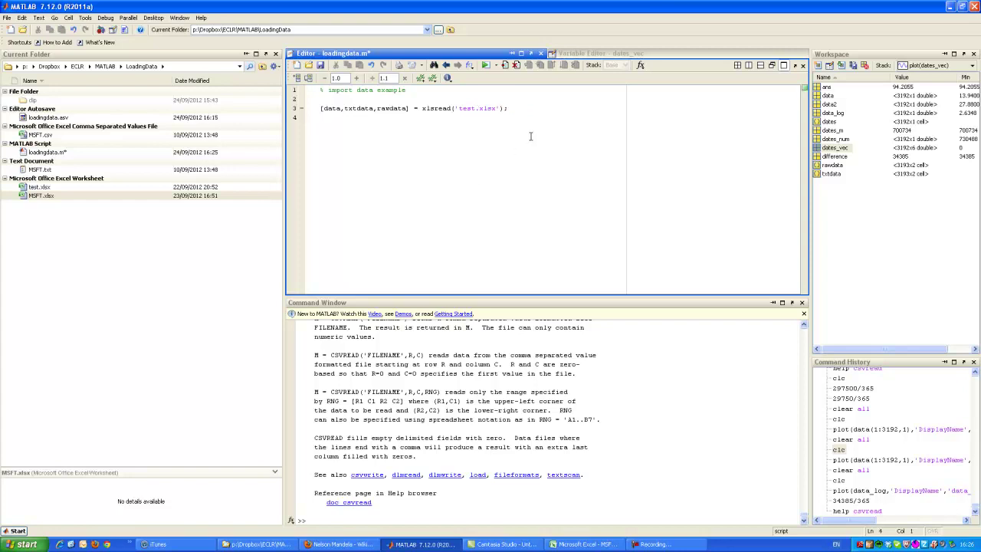
pyautogui.doubleClick(849, 471)
pyautogui.click(846, 480)
pyautogui.doubleClick(843, 481)
pyautogui.click(414, 150)
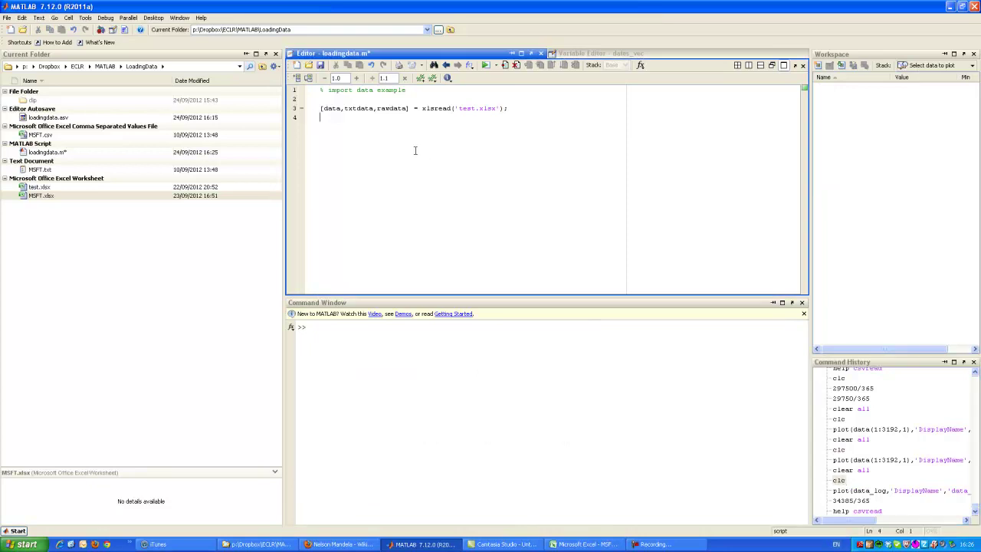
pyautogui.press('F5')
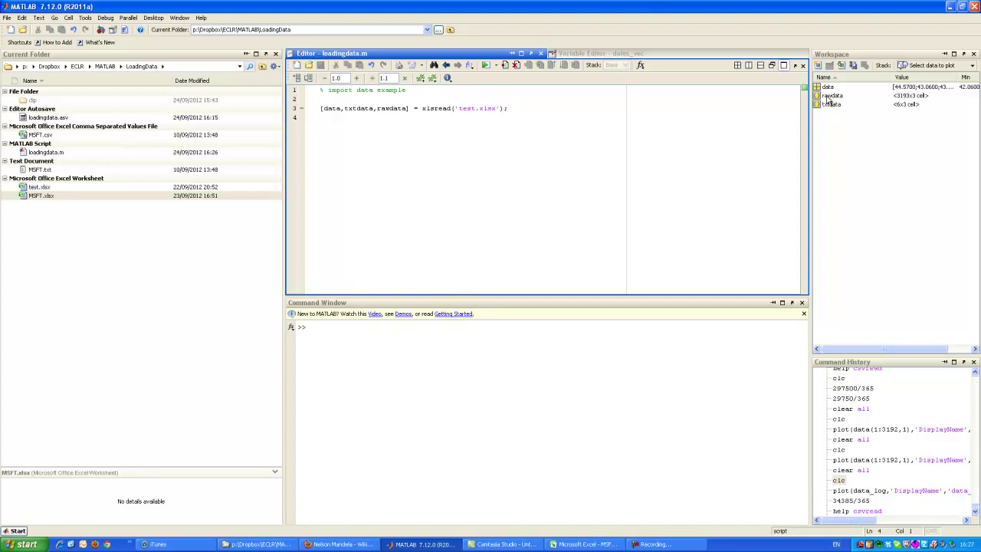
pyautogui.doubleClick(829, 96)
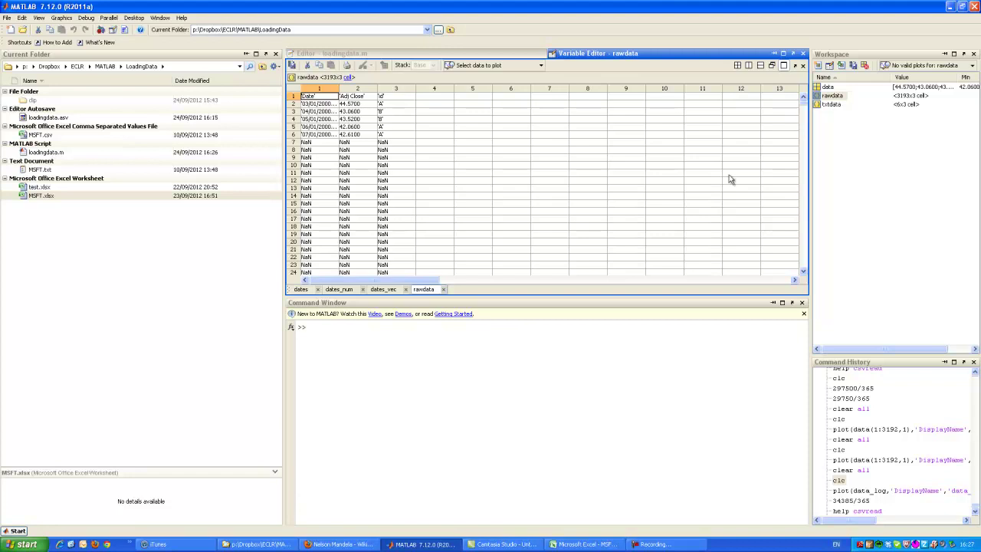
# Step: Widen rawdata's date column and inspect the dates and Adj Close values in rows 2–6
pyautogui.click(393, 141)
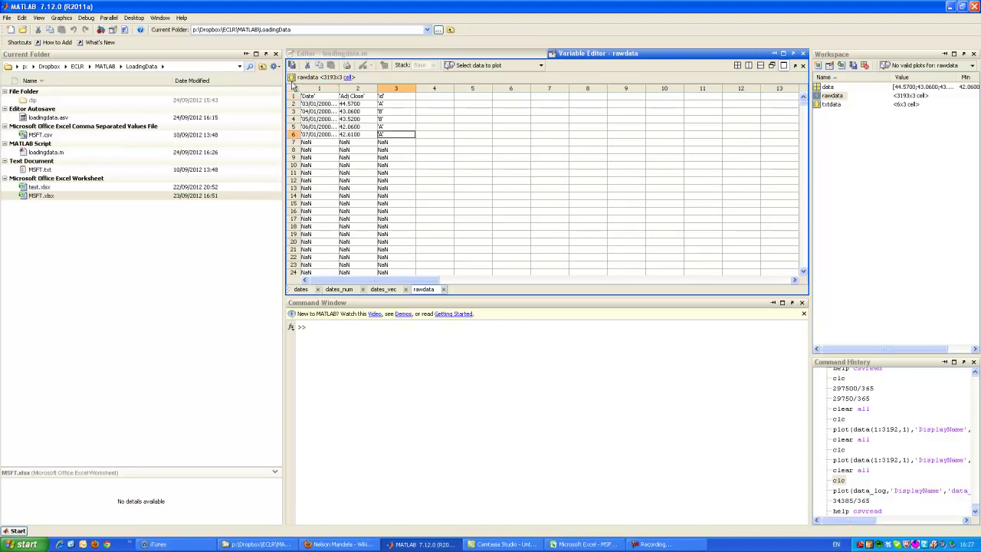
pyautogui.moveTo(309, 97); pyautogui.dragTo(392, 139)
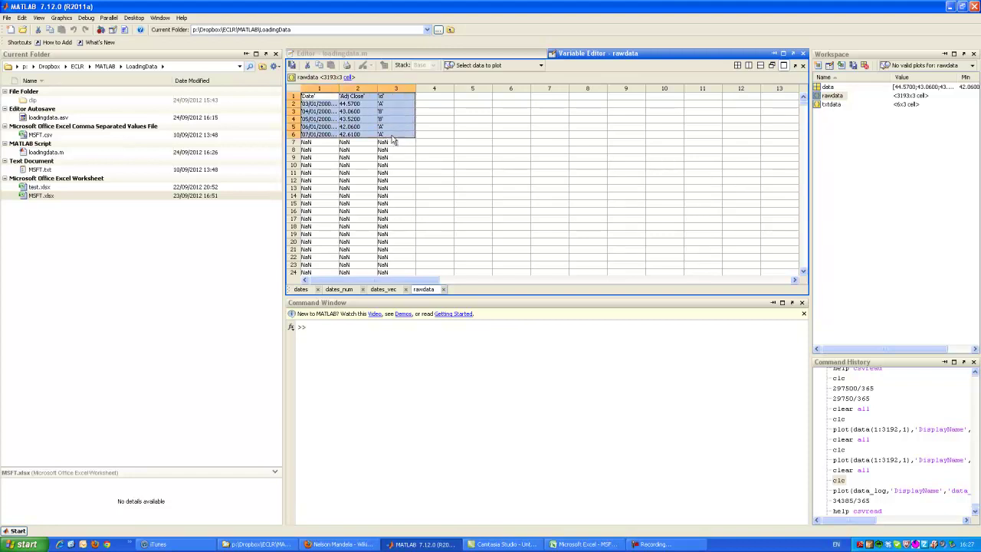
pyautogui.moveTo(338, 89); pyautogui.dragTo(369, 89)
pyautogui.click(321, 115)
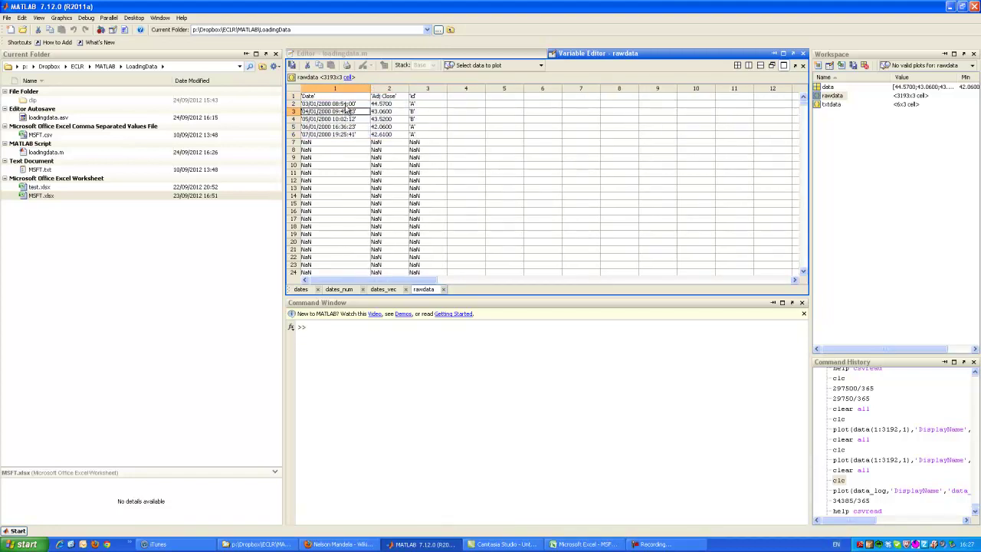
pyautogui.click(341, 105)
pyautogui.click(342, 112)
pyautogui.click(341, 120)
pyautogui.click(340, 128)
pyautogui.click(340, 135)
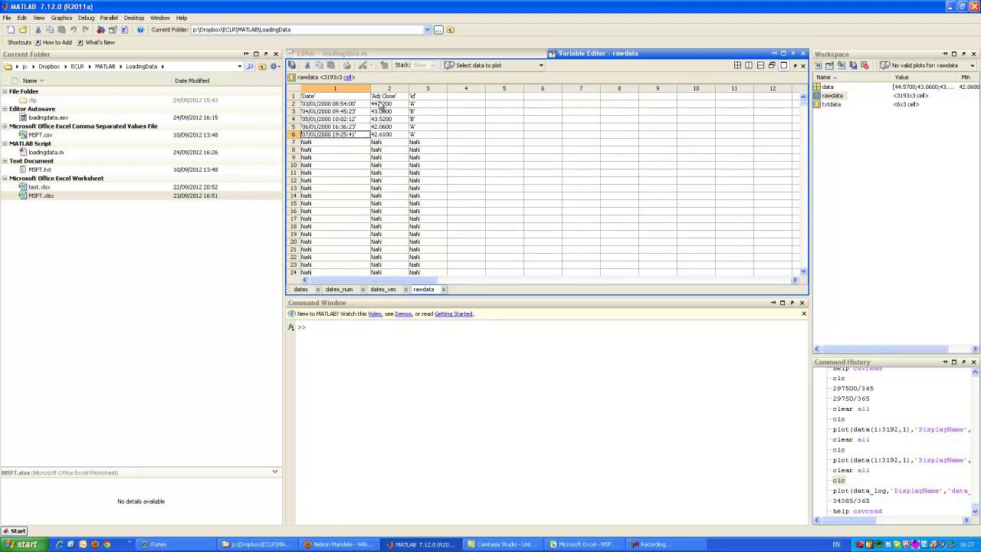
pyautogui.click(382, 105)
pyautogui.click(383, 113)
pyautogui.click(385, 120)
pyautogui.click(385, 127)
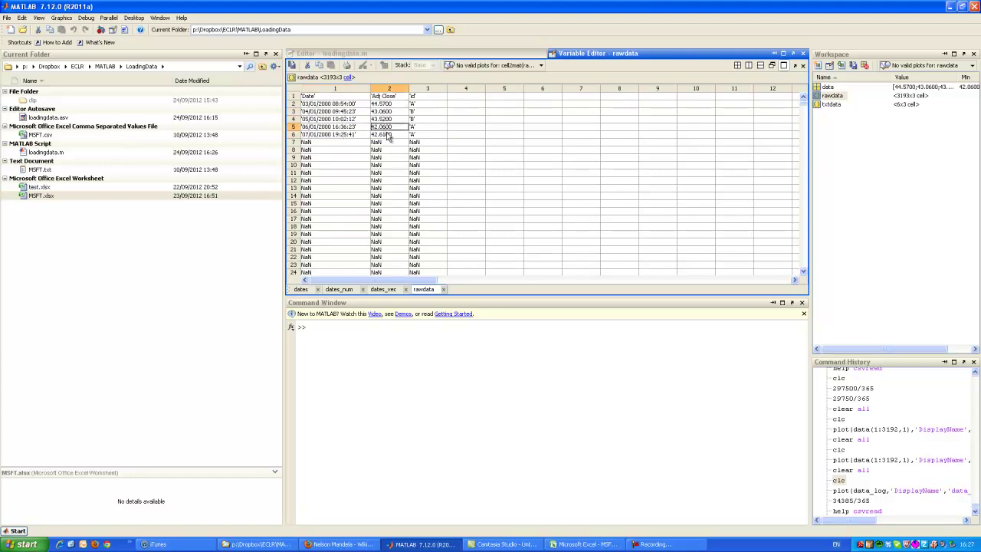
pyautogui.click(388, 135)
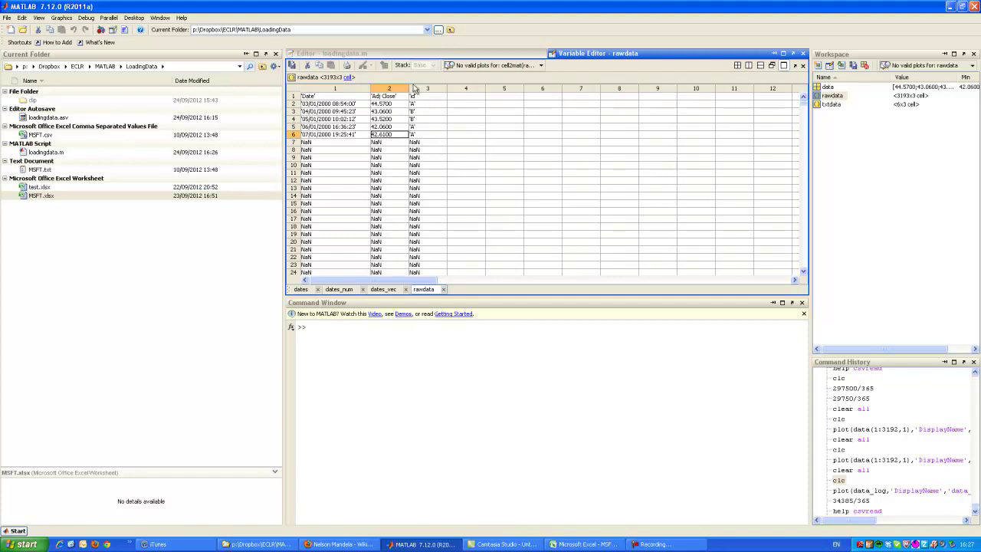
# Step: Inspect the letter codes in column 3 and select the Adj Close values in rows 2–6
pyautogui.click(423, 113)
pyautogui.click(421, 127)
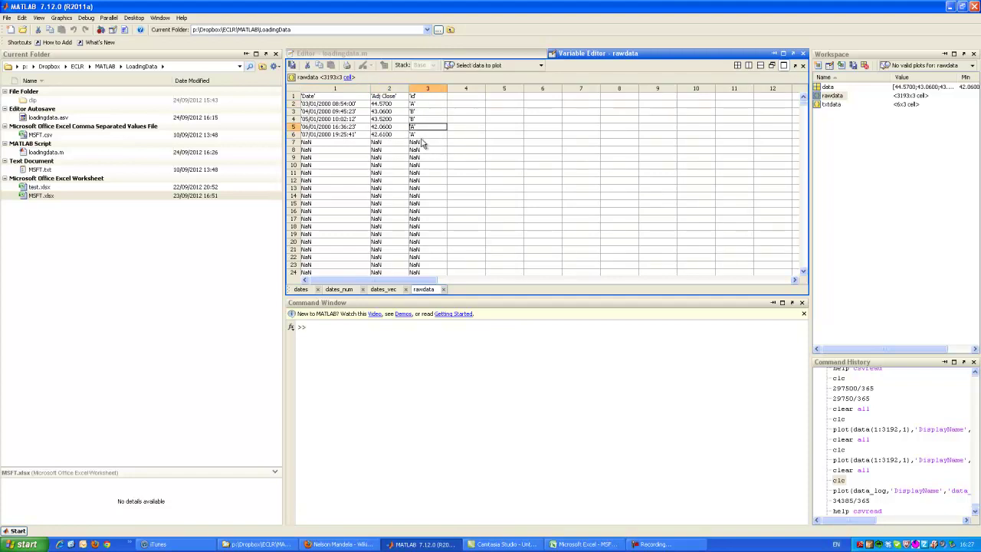
pyautogui.click(422, 136)
pyautogui.click(421, 128)
pyautogui.click(420, 120)
pyautogui.click(421, 113)
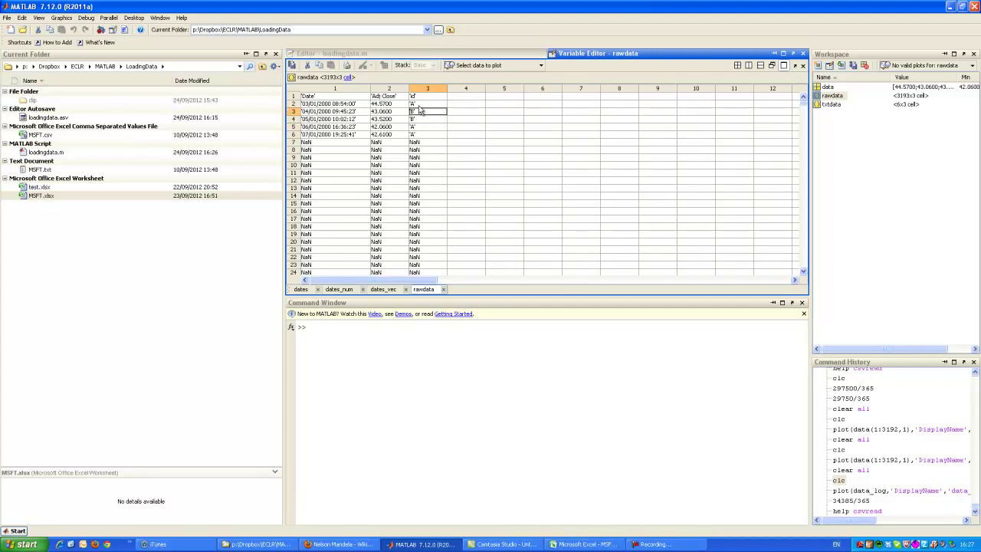
pyautogui.click(421, 105)
pyautogui.click(421, 111)
pyautogui.moveTo(400, 105); pyautogui.dragTo(401, 135)
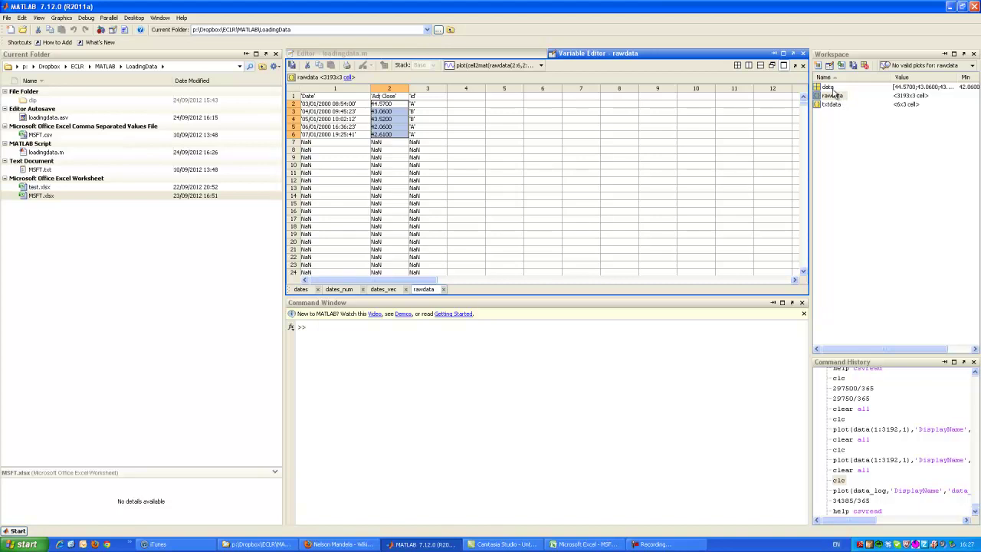
# Step: Open the 5x1 data variable, close the dates_vec, dates_num and dates views, and return to rawdata
pyautogui.doubleClick(828, 88)
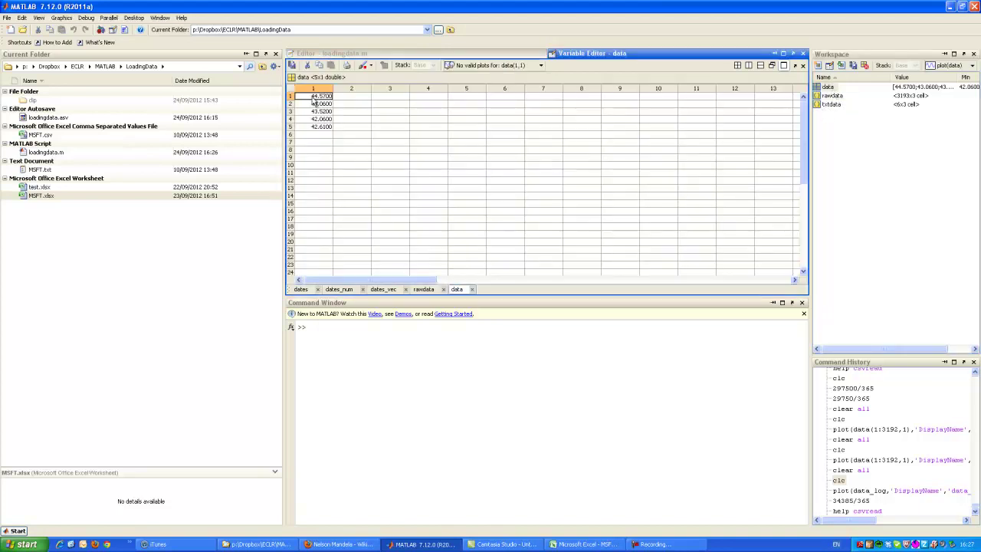
pyautogui.click(405, 290)
pyautogui.click(362, 288)
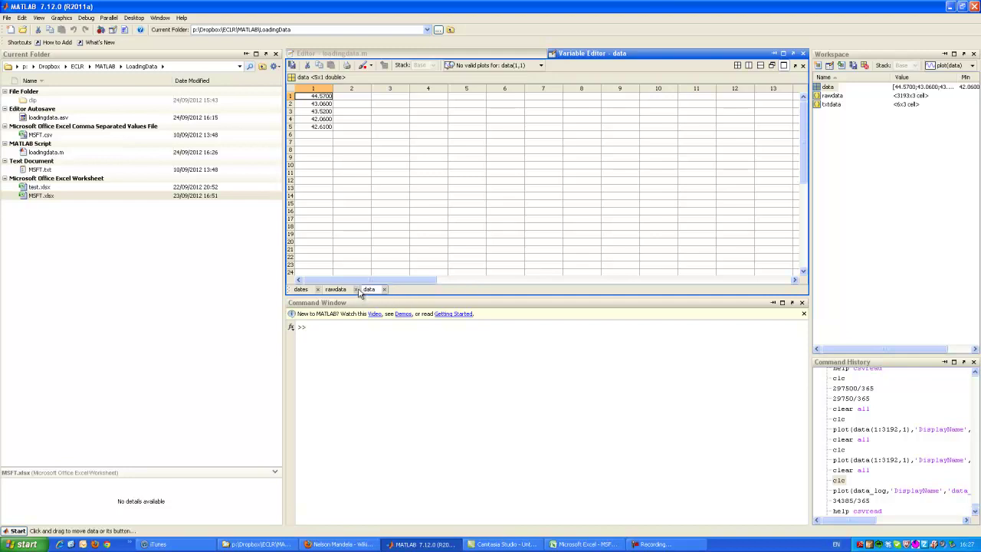
pyautogui.click(317, 288)
pyautogui.click(307, 290)
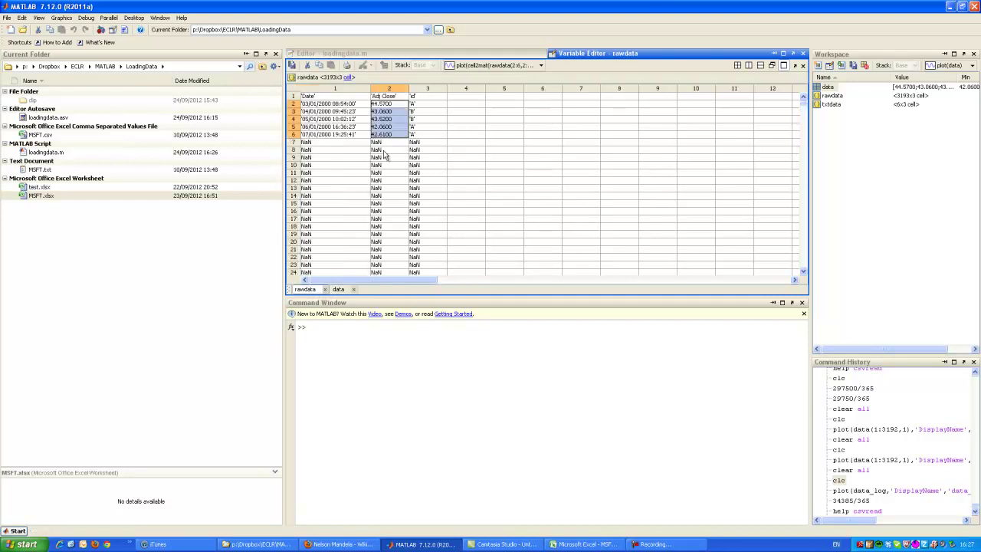
pyautogui.moveTo(326, 104); pyautogui.dragTo(328, 134)
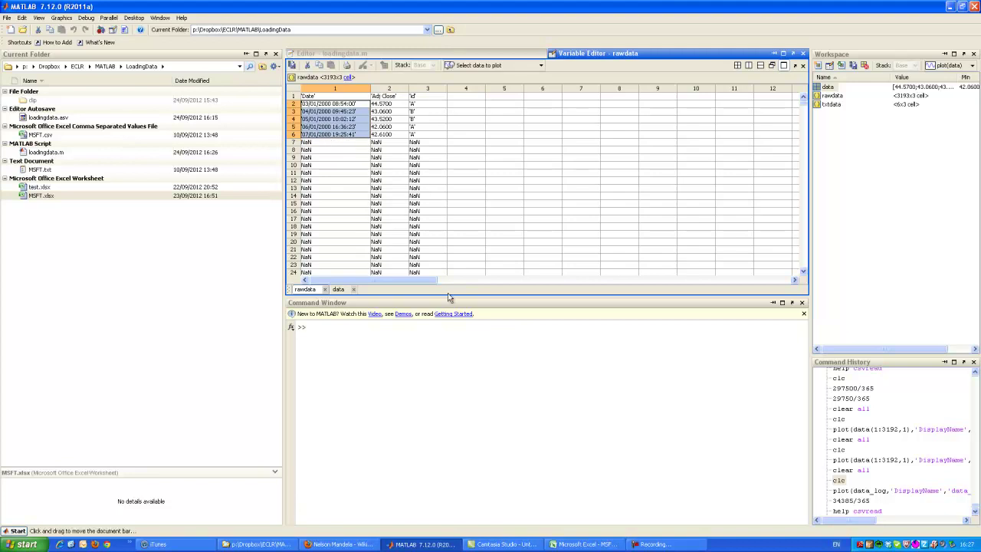
# Step: Write line 5 as dates_vec = datevec(txtdata(2:6,1),'dd/mm/yyyy HH:MM:SS');
pyautogui.click(396, 56)
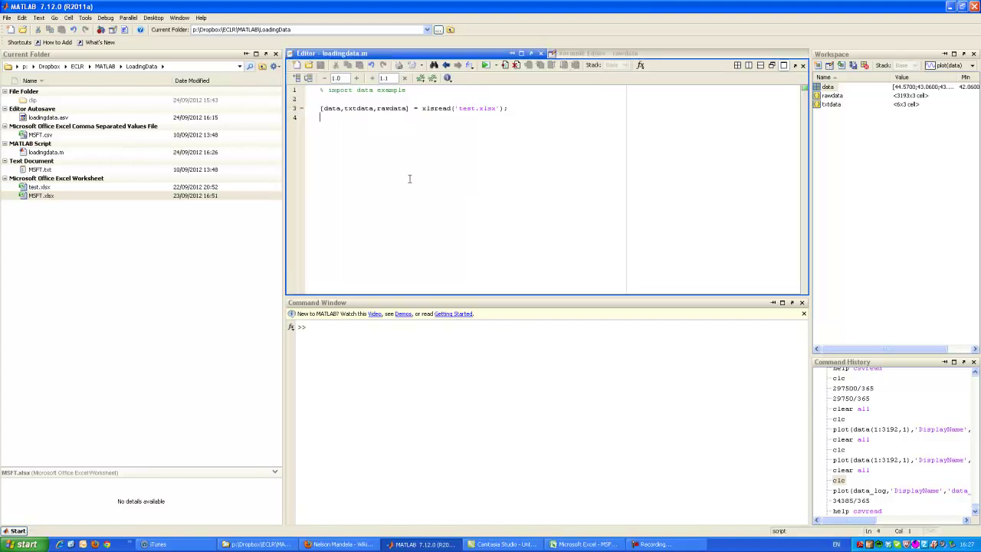
pyautogui.press('Return')
pyautogui.write('dates_vec = datevec(text')
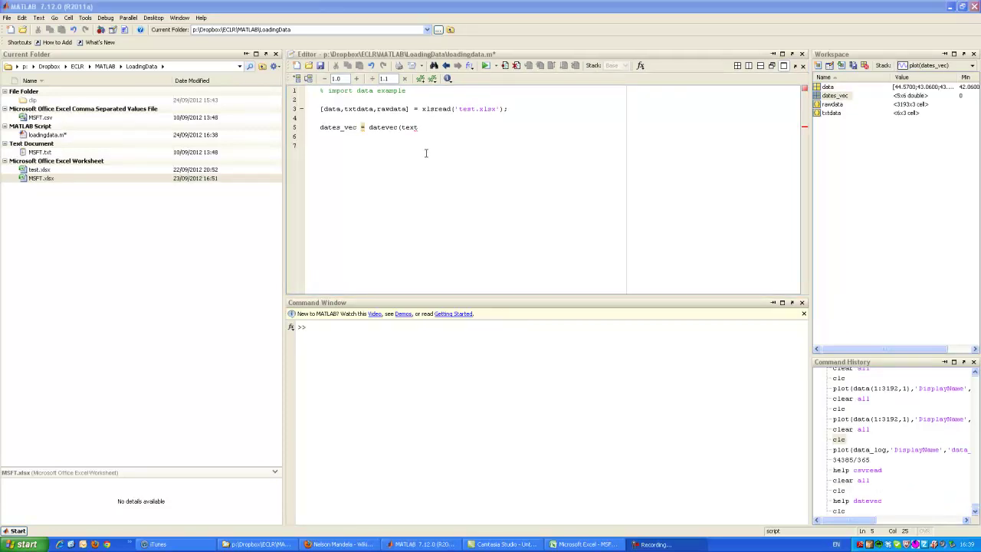
pyautogui.click(438, 137)
pyautogui.click(427, 127)
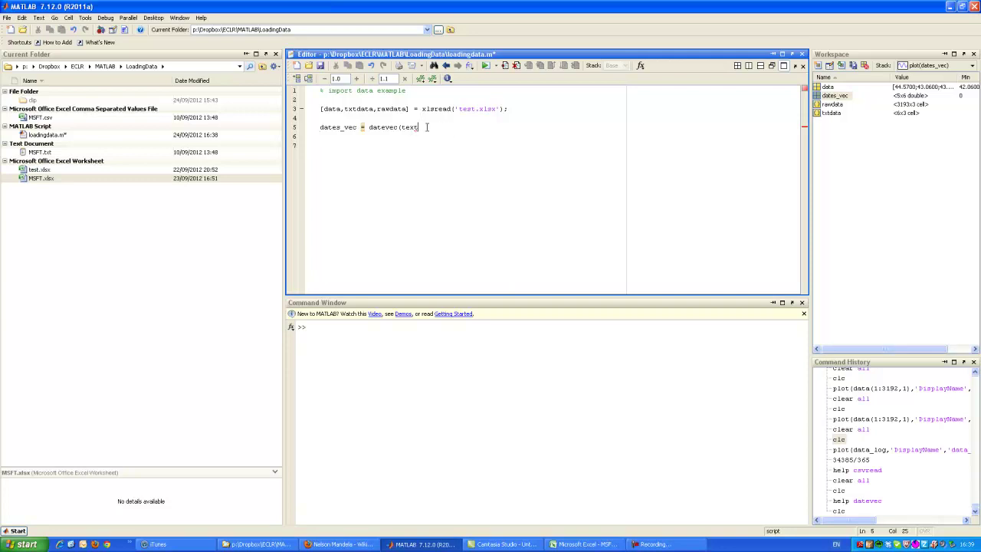
pyautogui.press('BackSpace')
pyautogui.press('BackSpace')
pyautogui.write('xtdata')
pyautogui.write('(2')
pyautogui.write(':6')
pyautogui.write(',1)')
pyautogui.write(",'')")
pyautogui.write('dd/')
pyautogui.write('mm/yyy')
pyautogui.write('y')
pyautogui.write(' HH')
pyautogui.write(':MM')
pyautogui.write(":SS');")
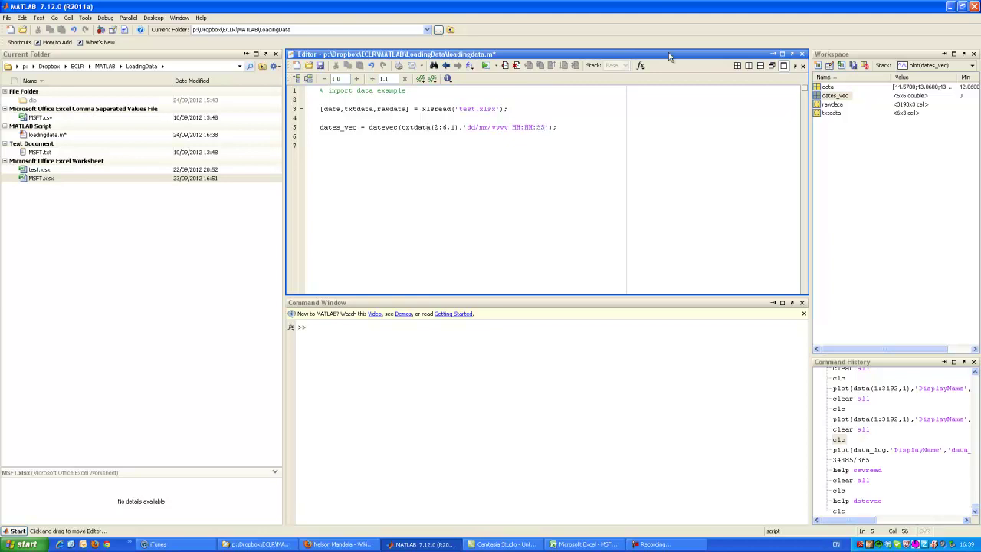
# Step: Check rawdata's full date strings against the 'dd/mm/yyyy HH:MM:SS' format on line 5
pyautogui.click(837, 105)
pyautogui.doubleClick(839, 107)
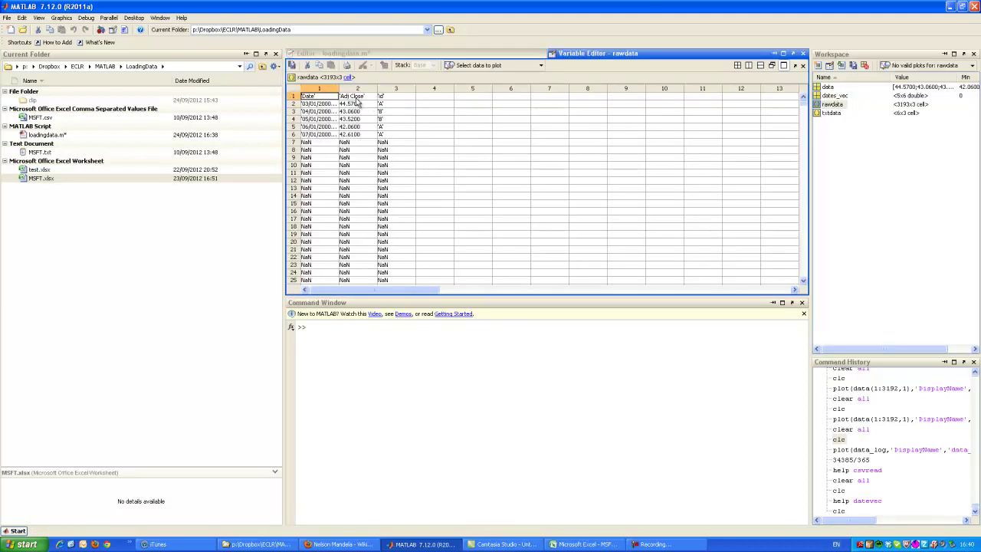
pyautogui.moveTo(338, 89); pyautogui.dragTo(381, 89)
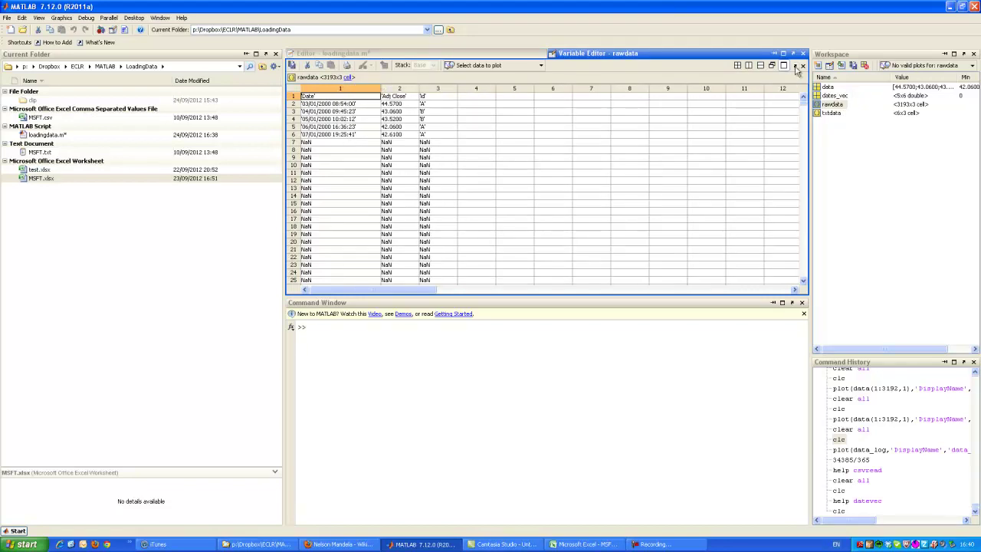
pyautogui.click(448, 55)
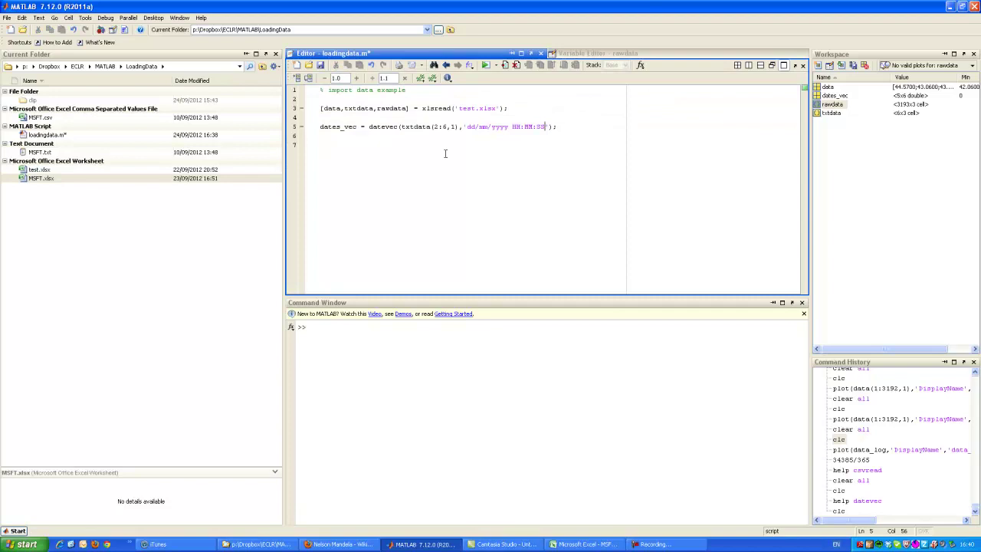
pyautogui.moveTo(514, 130); pyautogui.dragTo(525, 128)
pyautogui.doubleClick(539, 128)
pyautogui.doubleClick(528, 127)
pyautogui.click(480, 127)
pyautogui.click(492, 141)
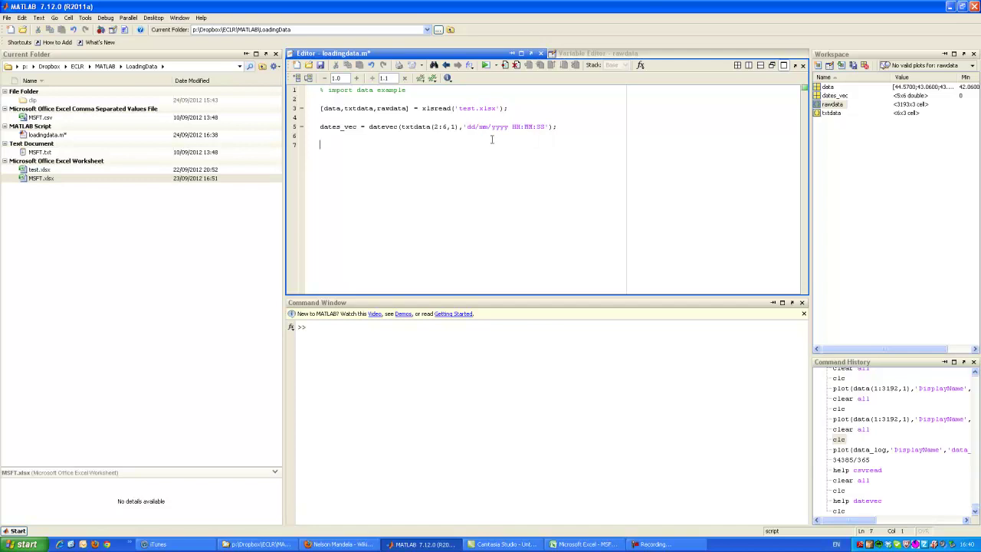
# Step: Evaluate line 5 with F9 and inspect the resulting 5x6 dates_vec
pyautogui.click(300, 129)
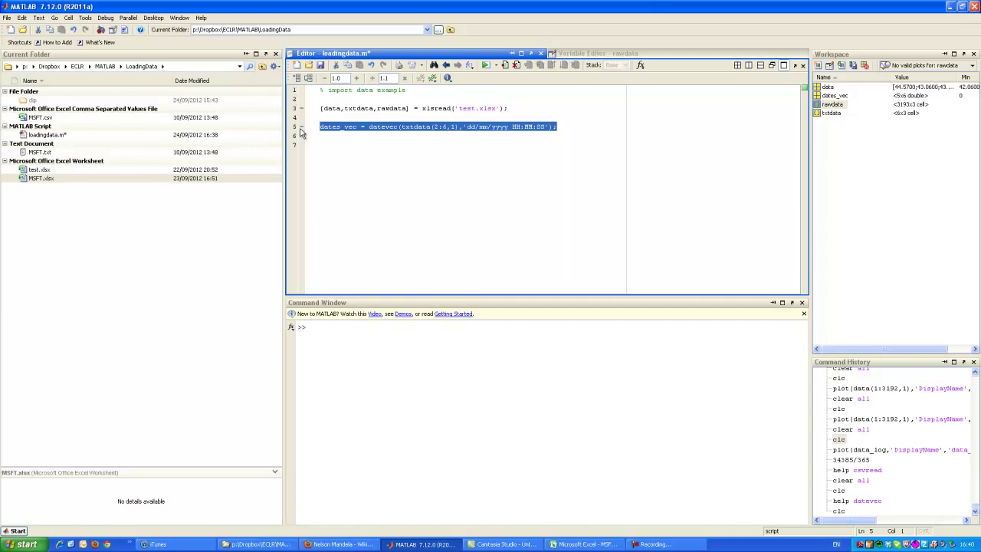
pyautogui.press('F9')
pyautogui.doubleClick(831, 95)
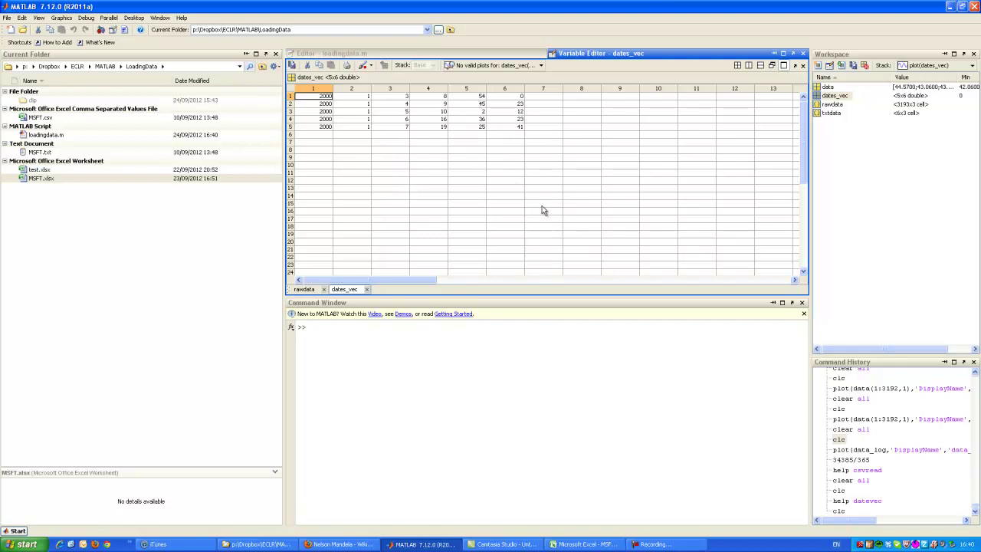
pyautogui.click(440, 55)
# Step: Write dates_num = datenum(dates_vec); on line 7 and run it, yielding values near 7.3049e+05
pyautogui.click(614, 137)
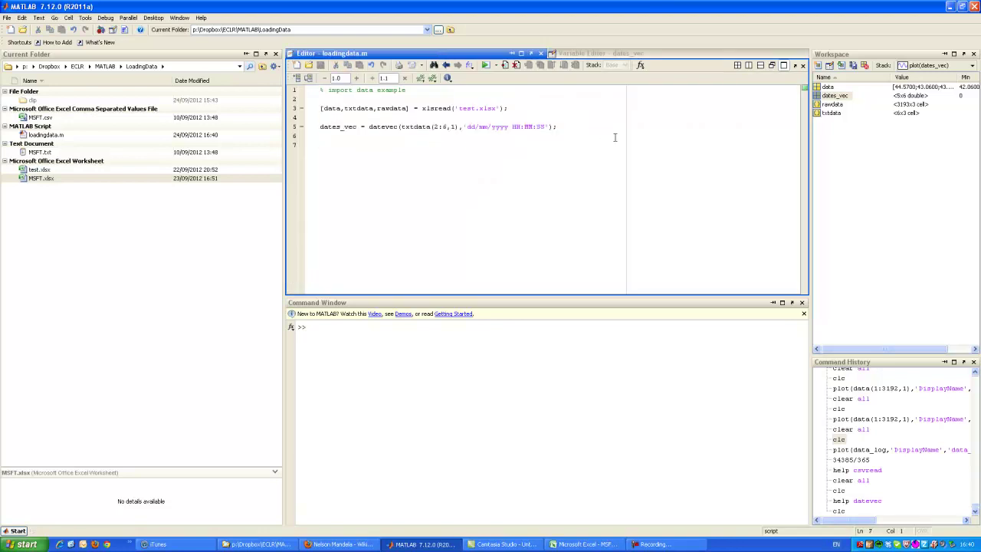
pyautogui.write('dates_num')
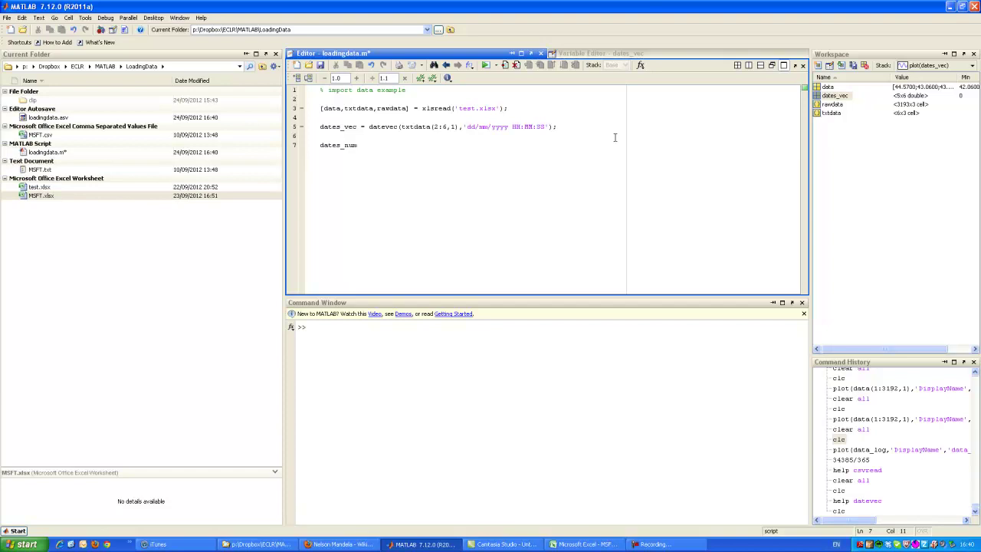
pyautogui.write(' = datenum(')
pyautogui.hotkey('shift', 'End')
pyautogui.hotkey('ctrl', 'c')
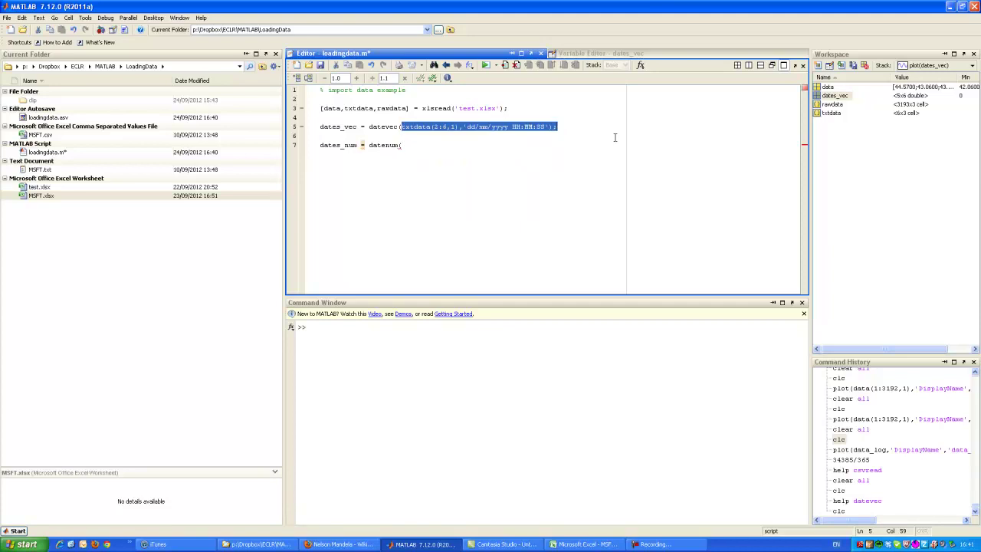
pyautogui.click(614, 137)
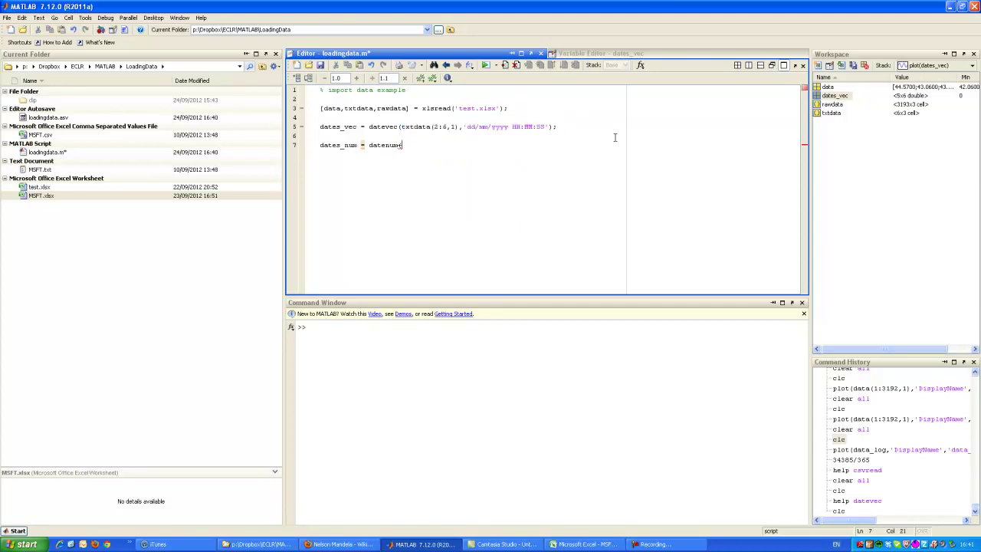
pyautogui.write('num(')
pyautogui.hotkey('ctrl', 'v')
pyautogui.press('BackSpace')
pyautogui.press('BackSpace')
pyautogui.press('BackSpace')
pyautogui.press('BackSpace')
pyautogui.press('BackSpace')
pyautogui.press('BackSpace')
pyautogui.press('BackSpace')
pyautogui.press('BackSpace')
pyautogui.press('BackSpace')
pyautogui.press('BackSpace')
pyautogui.press('BackSpace')
pyautogui.press('BackSpace')
pyautogui.press('BackSpace')
pyautogui.press('BackSpace')
pyautogui.press('BackSpace')
pyautogui.press('BackSpace')
pyautogui.press('BackSpace')
pyautogui.press('BackSpace')
pyautogui.press('BackSpace')
pyautogui.press('BackSpace')
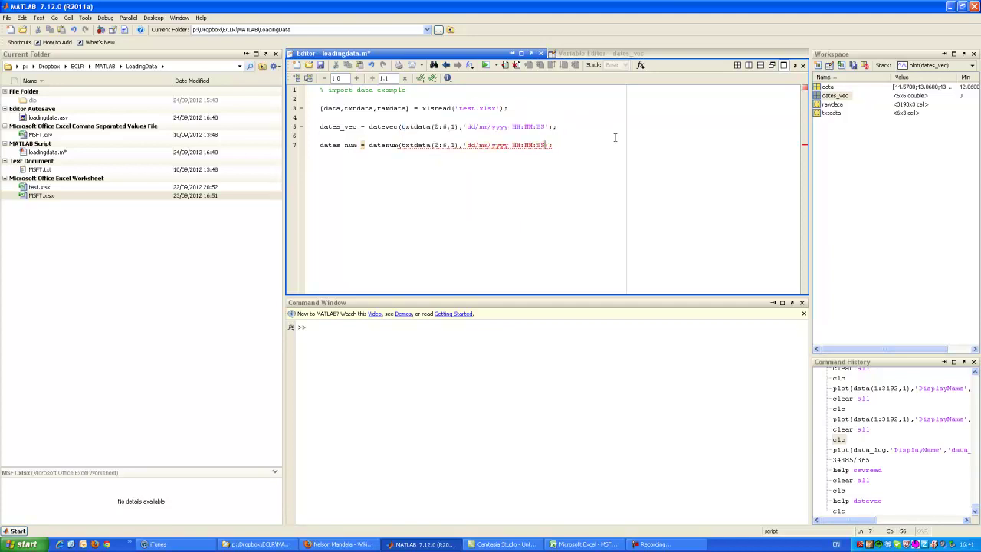
pyautogui.press('BackSpace')
pyautogui.press('BackSpace')
pyautogui.press('BackSpace')
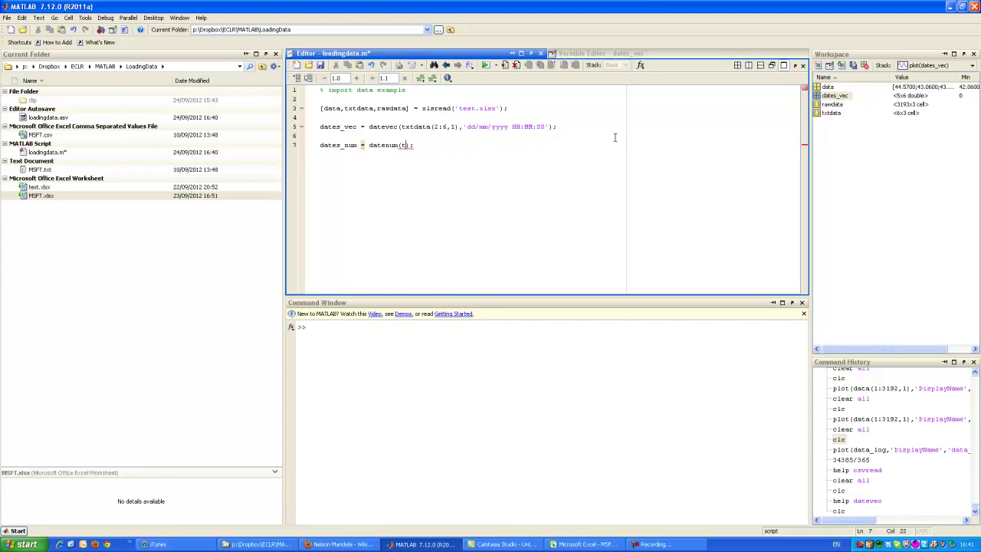
pyautogui.write('dates_vec')
pyautogui.hotkey('shift', 'Home')
pyautogui.press('F5')
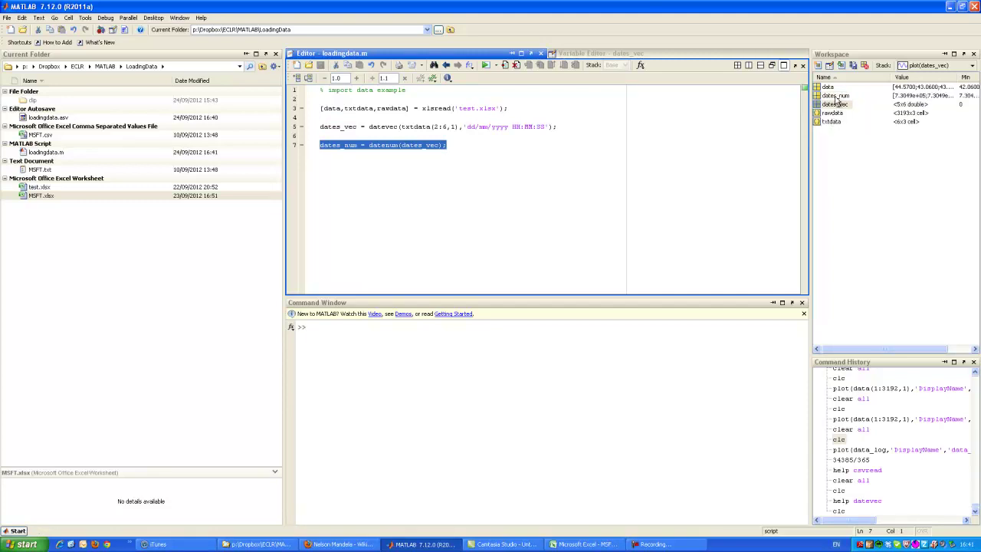
# Step: Inspect dates_num in the Variable Editor, then display it in the Command Window under format long
pyautogui.doubleClick(836, 96)
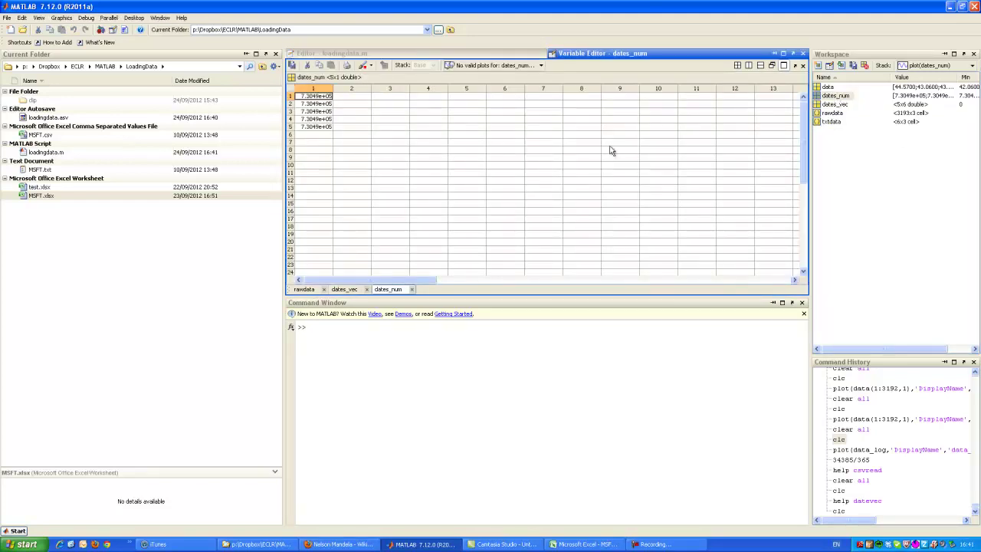
pyautogui.moveTo(332, 88); pyautogui.dragTo(468, 89)
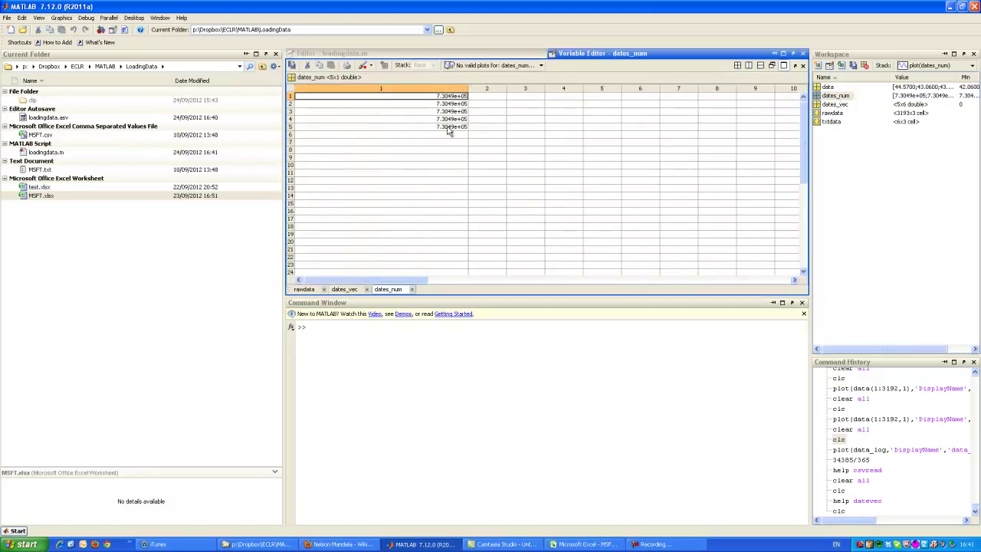
pyautogui.click(460, 370)
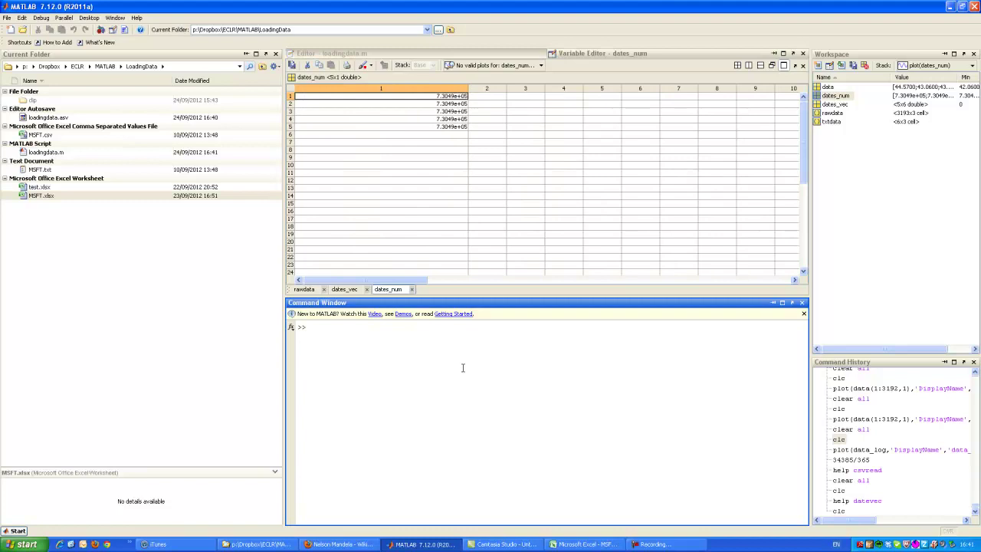
pyautogui.write('torm')
pyautogui.write('at long')
pyautogui.press('Return')
pyautogui.write('date')
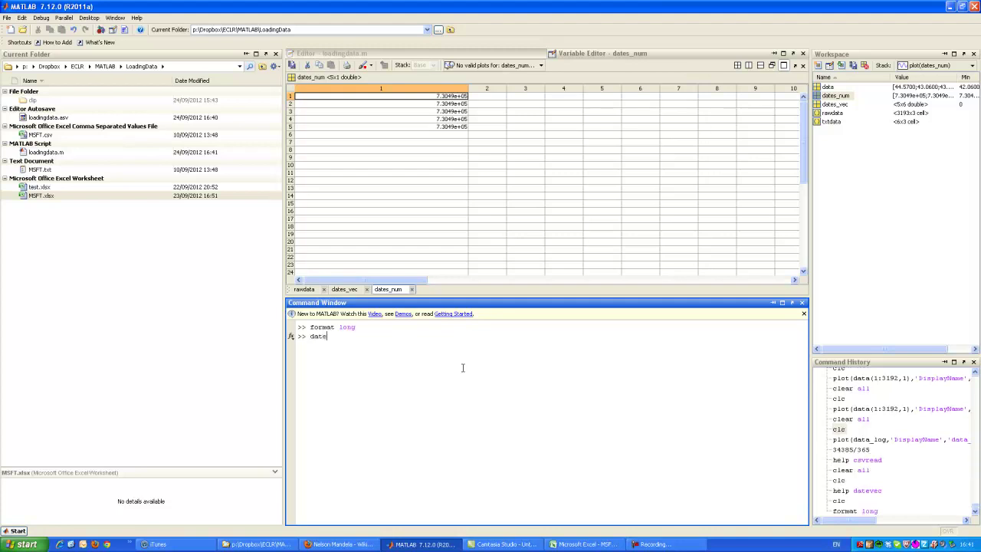
pyautogui.write('s_num')
pyautogui.press('Return')
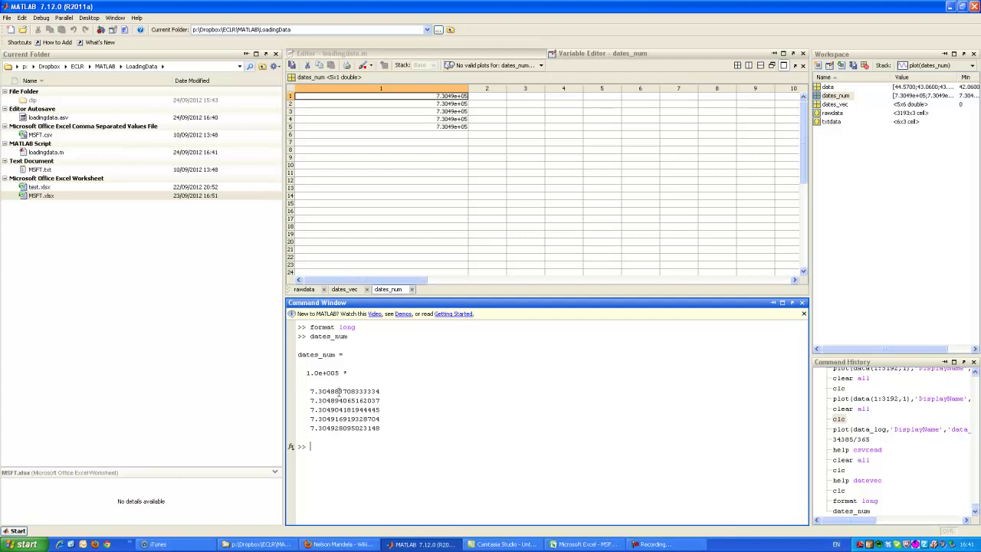
# Step: Highlight the date and time-of-day digits of 7.304883708333334, compare with rawdata, and return to loadingdata.m
pyautogui.moveTo(339, 392); pyautogui.dragTo(311, 393)
pyautogui.moveTo(338, 391); pyautogui.dragTo(386, 390)
pyautogui.click(309, 292)
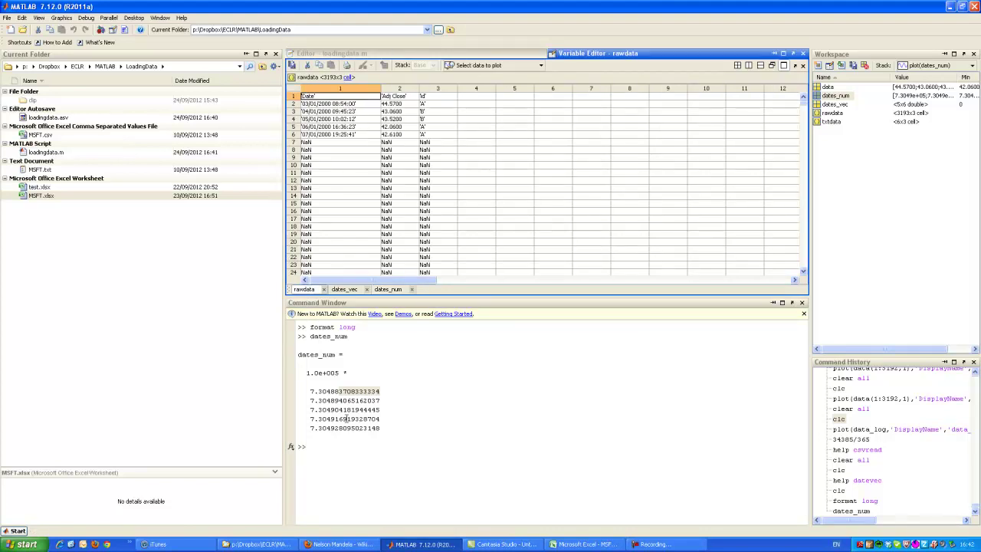
pyautogui.click(342, 396)
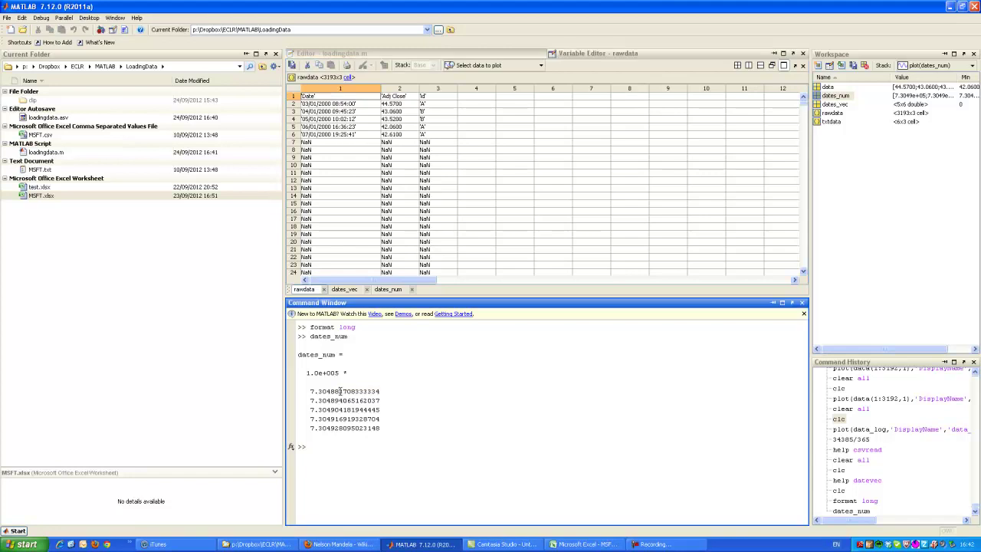
pyautogui.moveTo(338, 391); pyautogui.dragTo(385, 391)
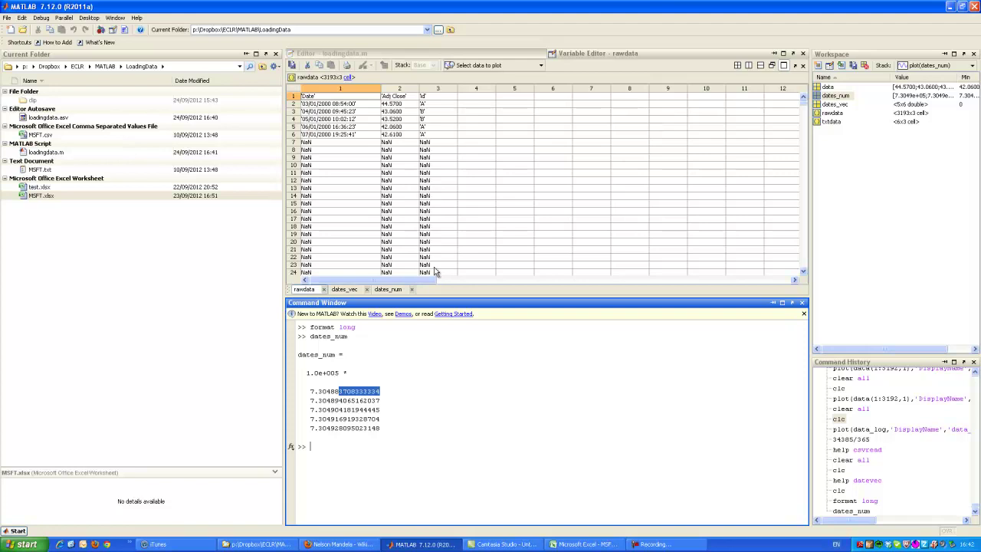
pyautogui.click(414, 60)
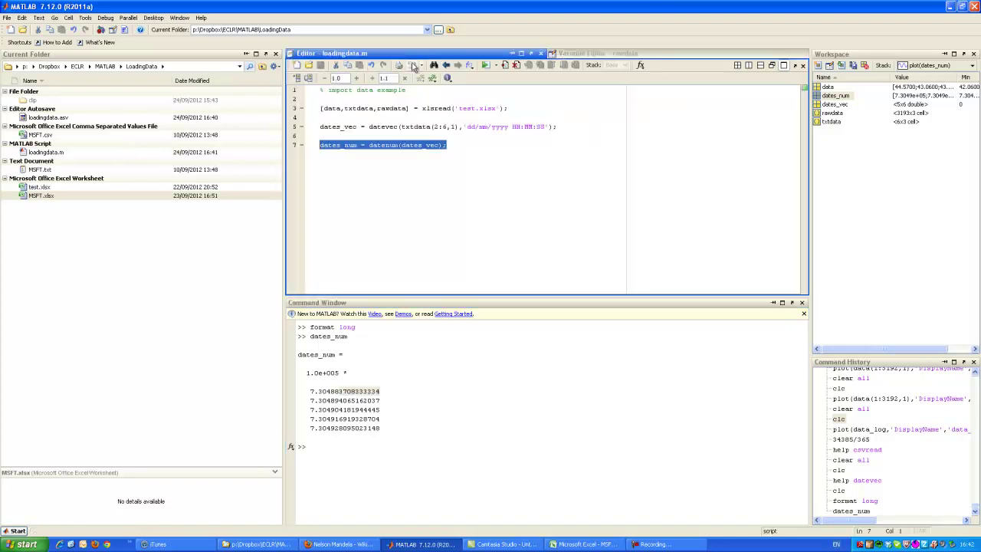
pyautogui.click(415, 263)
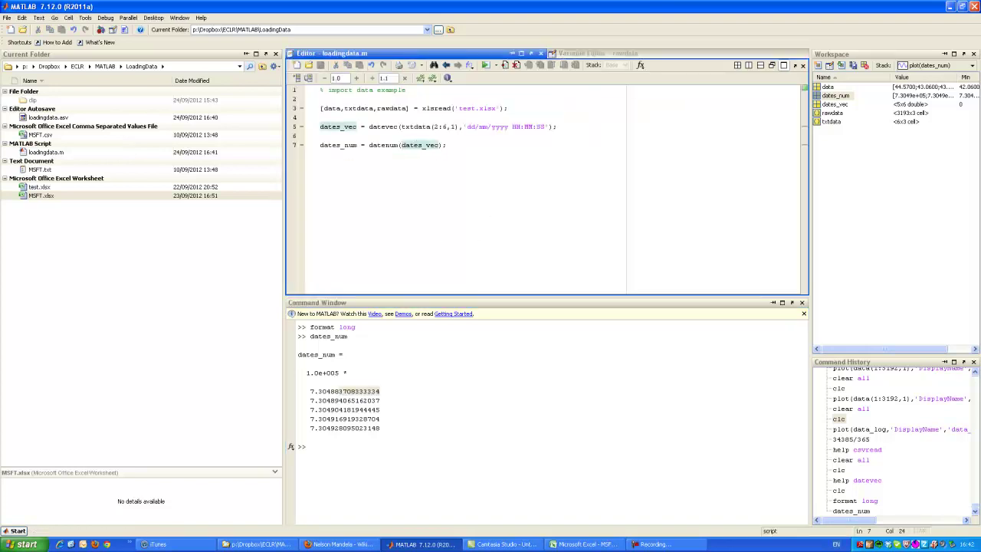